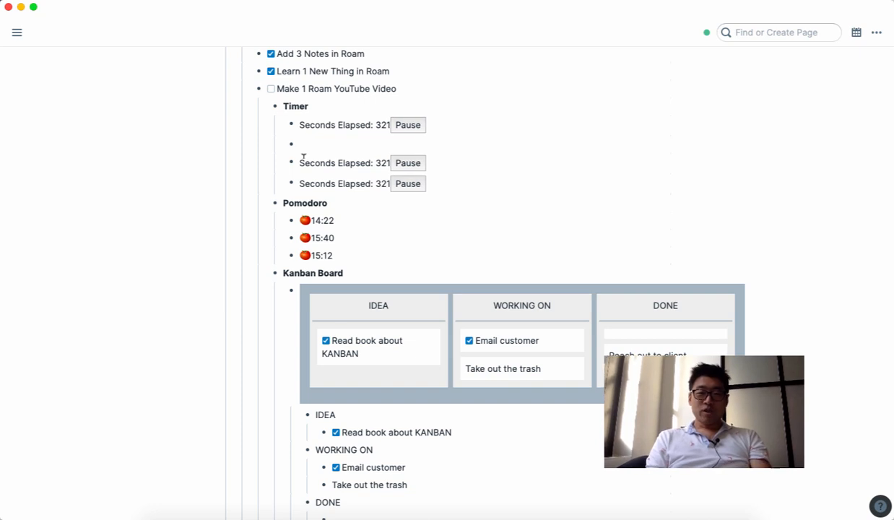
# Step: Pause the first timer in the Timer section
pyautogui.click(408, 130)
pyautogui.click(408, 130)
pyautogui.click(408, 130)
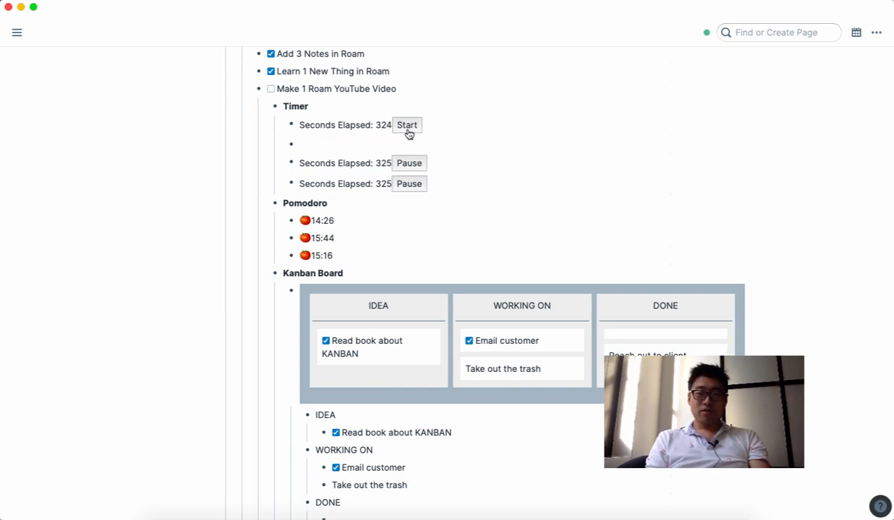
# Step: Add a new {{timer}} block under Timer and restart it running from zero
pyautogui.click(337, 144)
pyautogui.write('{{timer')
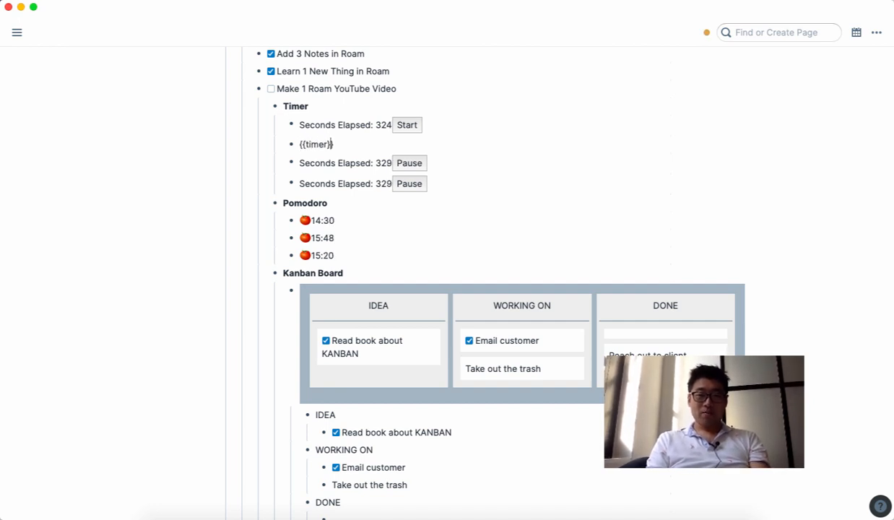
pyautogui.click(346, 162)
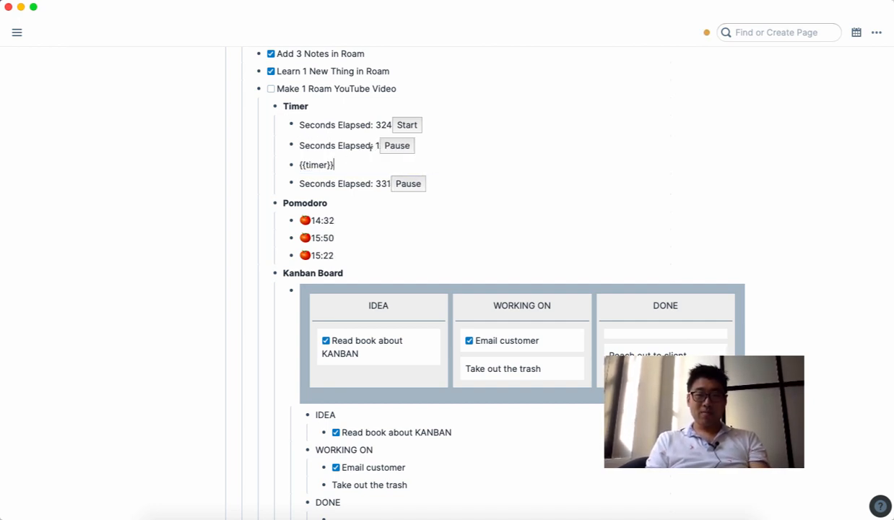
pyautogui.click(398, 146)
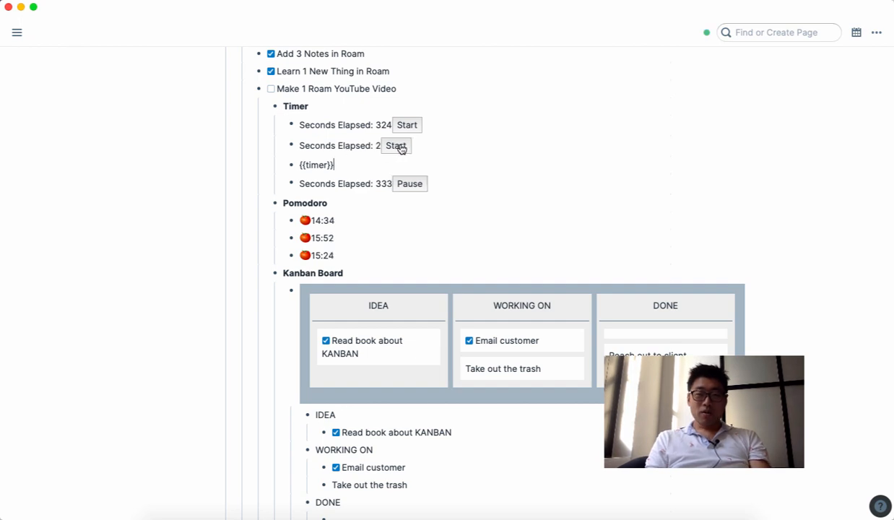
pyautogui.click(399, 146)
pyautogui.click(429, 145)
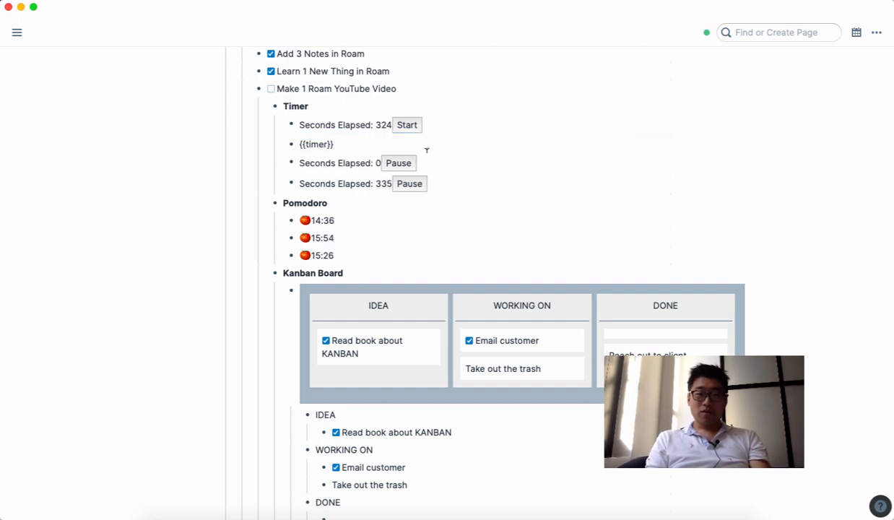
pyautogui.click(433, 161)
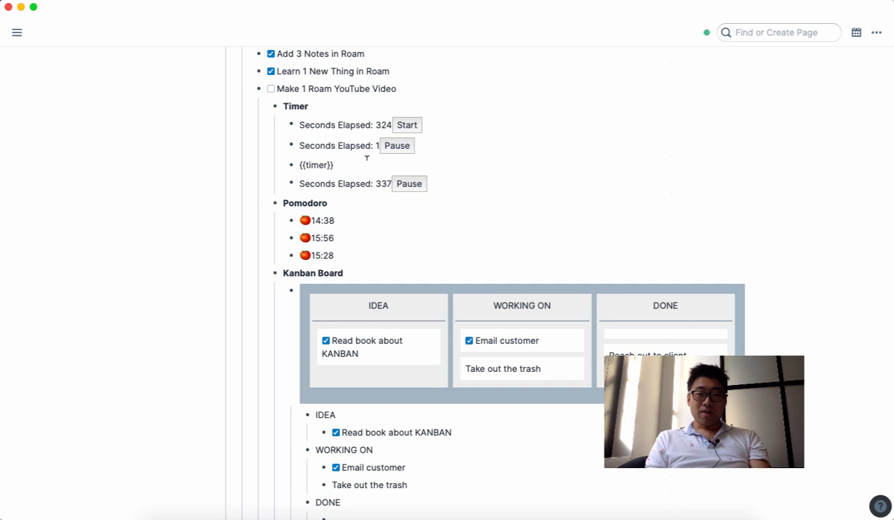
pyautogui.scroll(-1, 362, 199)
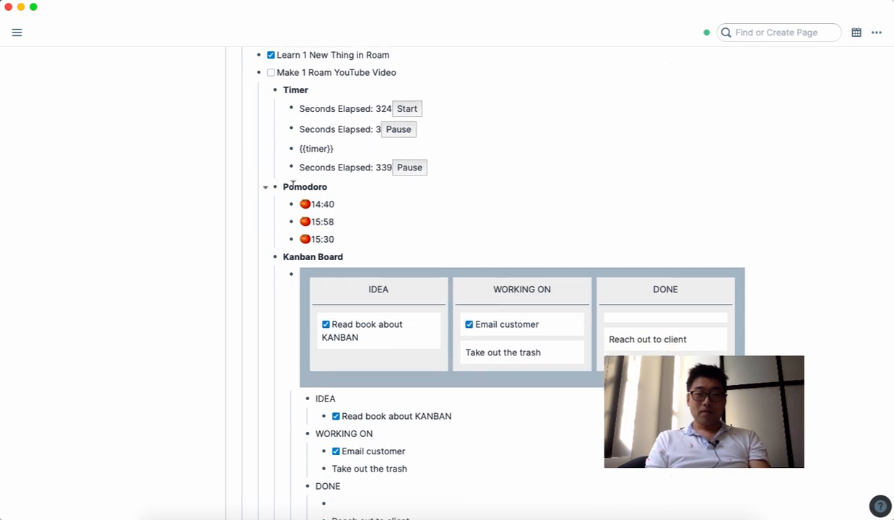
# Step: Collapse the Timer section and add and start a new {{POMO}} timer under Pomodoro
pyautogui.click(265, 91)
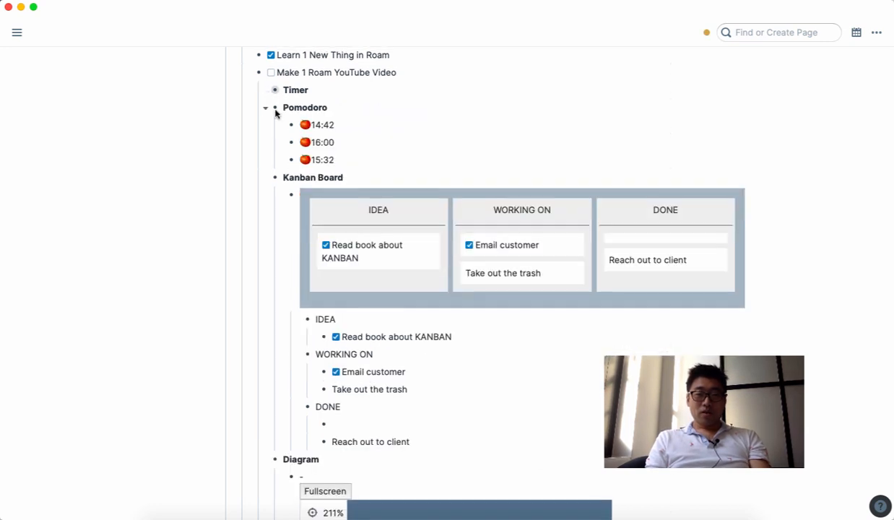
pyautogui.click(359, 105)
pyautogui.press('Return')
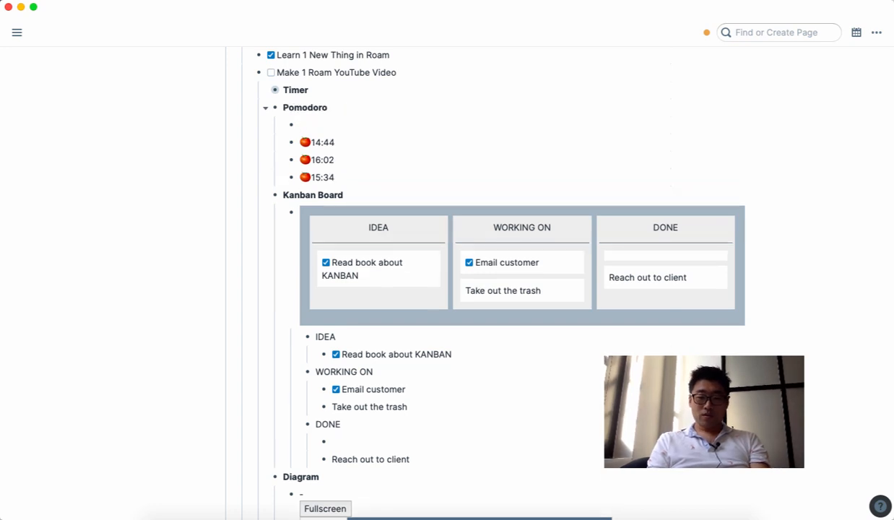
pyautogui.write('{{')
pyautogui.write('POMO')
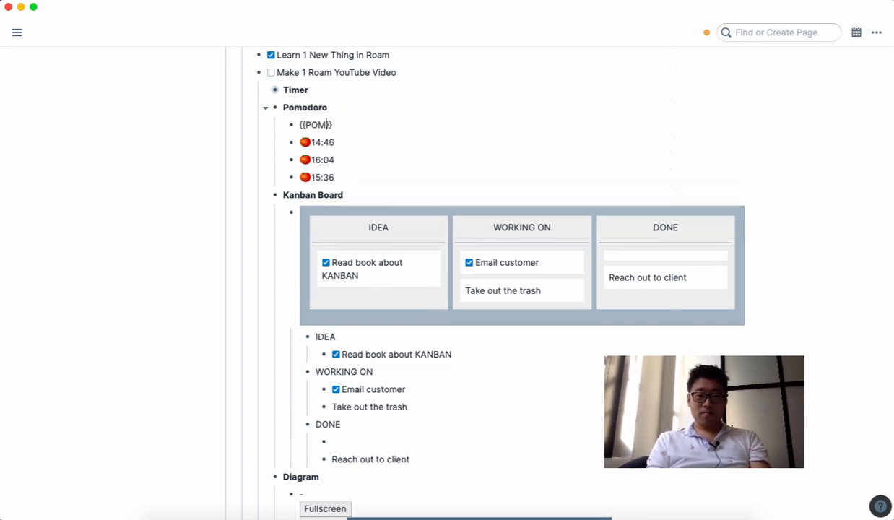
pyautogui.click(407, 154)
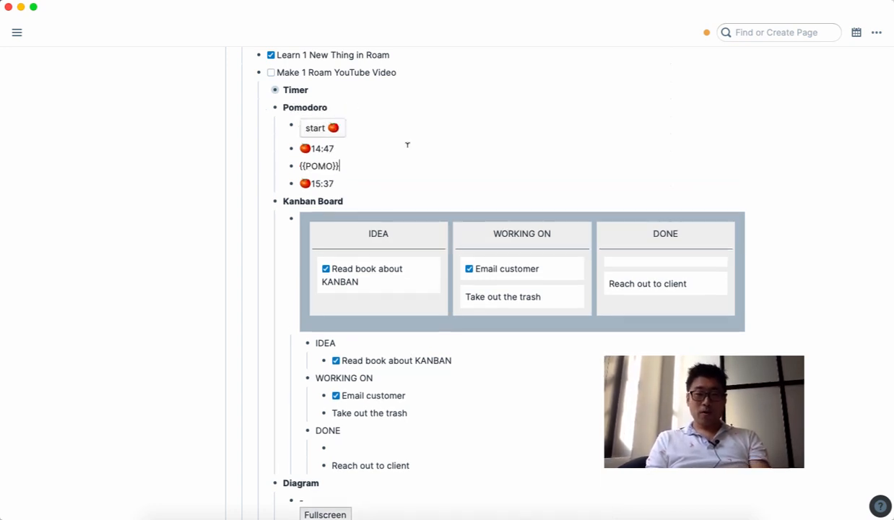
pyautogui.click(322, 130)
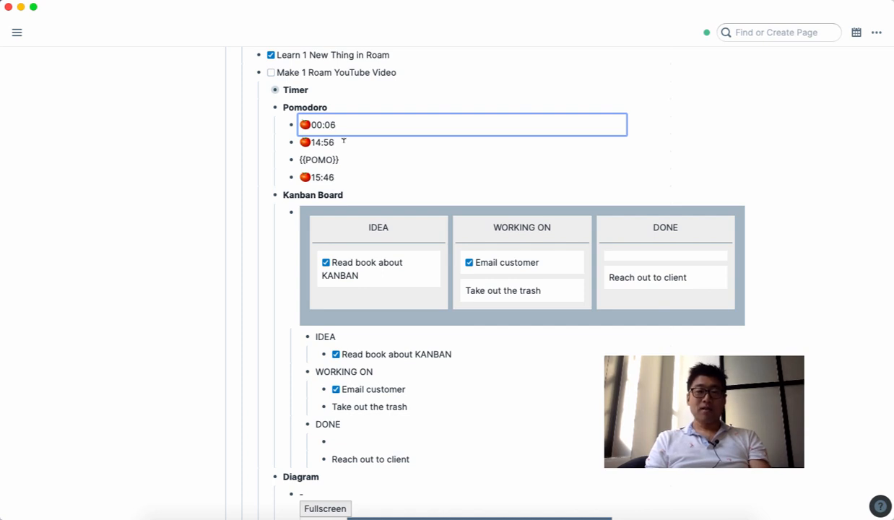
# Step: Inspect the raw source of the Pomodoro entries, then collapse the Pomodoro section
pyautogui.click(344, 141)
pyautogui.click(356, 124)
pyautogui.click(354, 153)
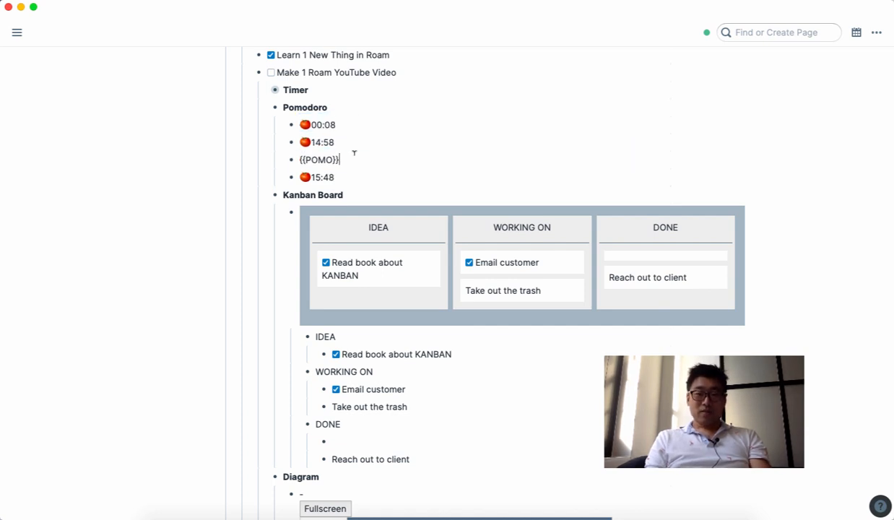
pyautogui.click(360, 177)
pyautogui.click(356, 139)
pyautogui.click(353, 126)
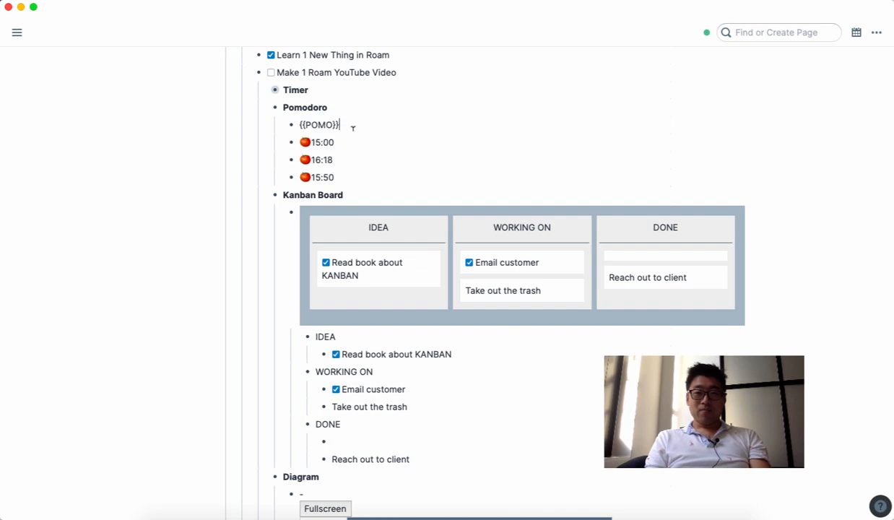
pyautogui.click(354, 154)
pyautogui.click(353, 140)
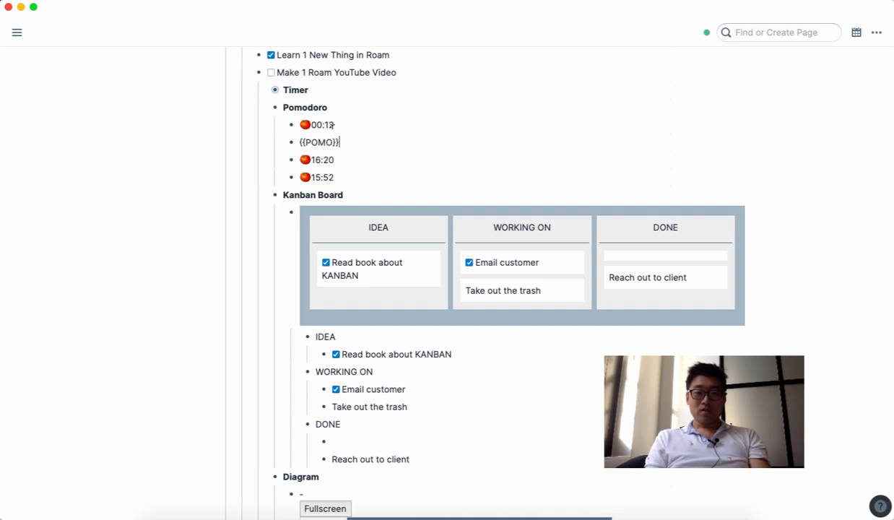
pyautogui.click(265, 110)
# Step: Move the 'Take out the trash' card into the IDEA column of the Kanban board
pyautogui.scroll(2, 265, 130)
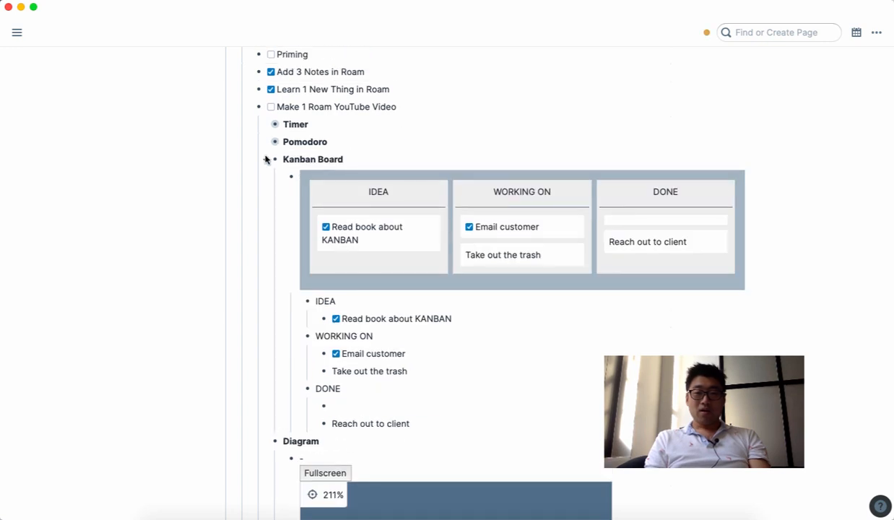
pyautogui.click(265, 144)
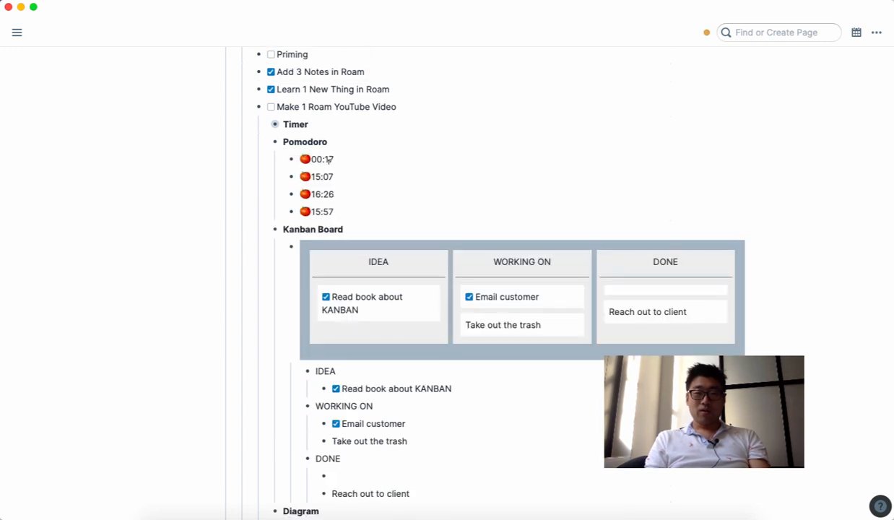
pyautogui.click(265, 143)
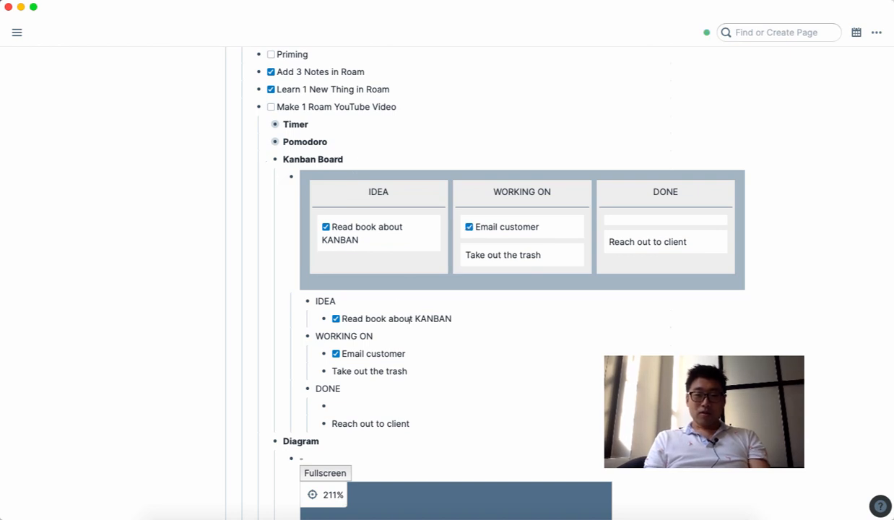
pyautogui.scroll(1, 392, 267)
pyautogui.scroll(-2, 393, 287)
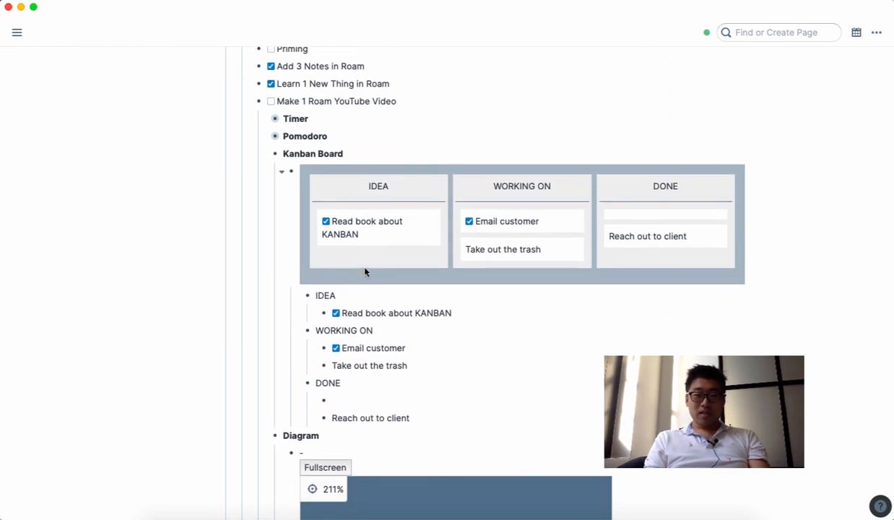
pyautogui.scroll(-2, 364, 268)
pyautogui.scroll(1, 365, 266)
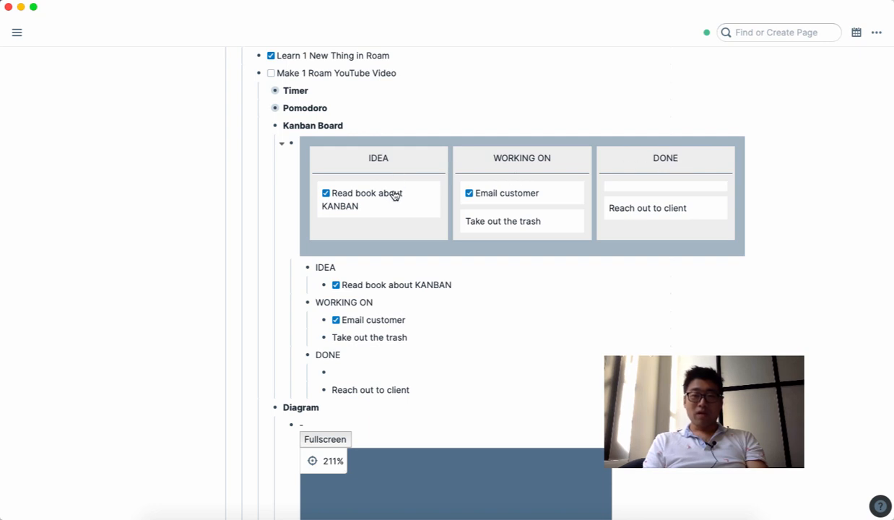
pyautogui.moveTo(525, 223); pyautogui.dragTo(355, 231)
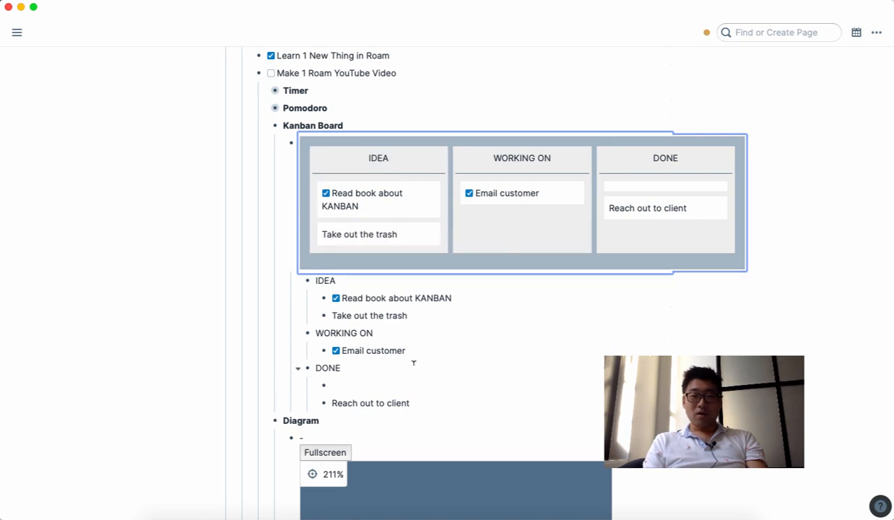
# Step: Rename the IDEA column to PROJECT and collapse the Kanban Board section
pyautogui.doubleClick(324, 281)
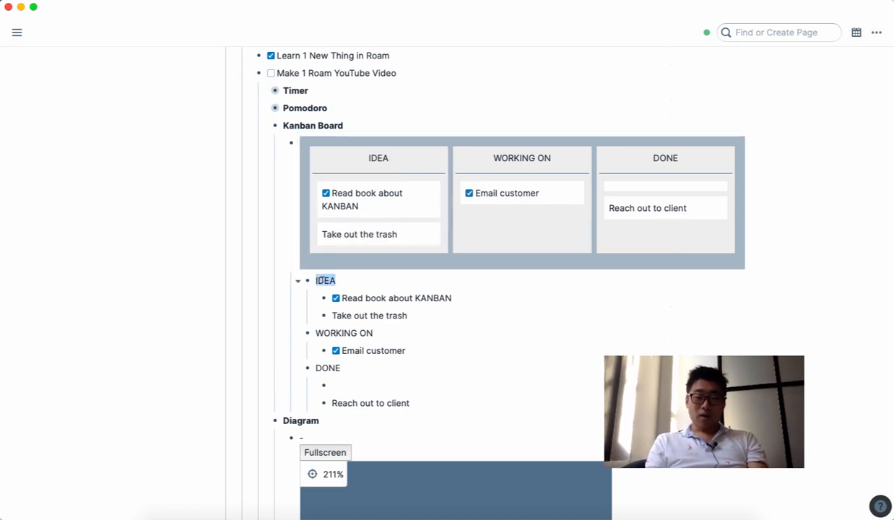
pyautogui.write('PROJECT')
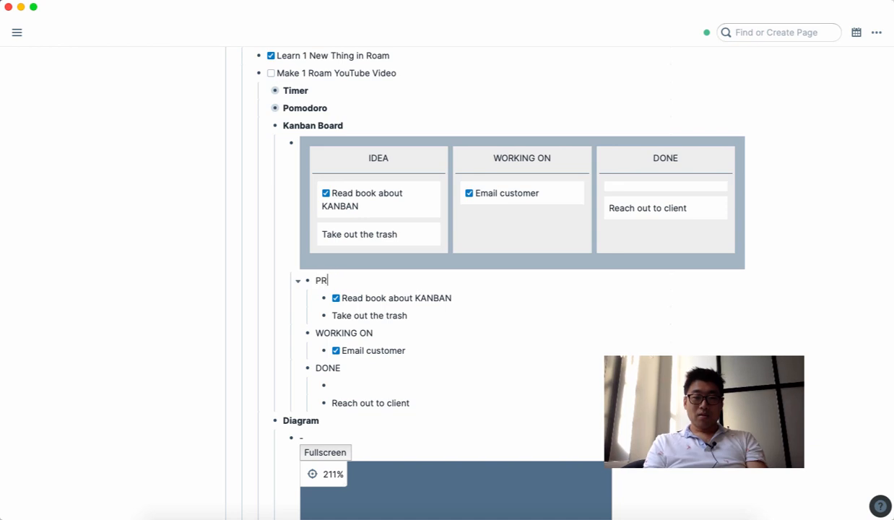
pyautogui.click(419, 372)
pyautogui.scroll(-1, 420, 372)
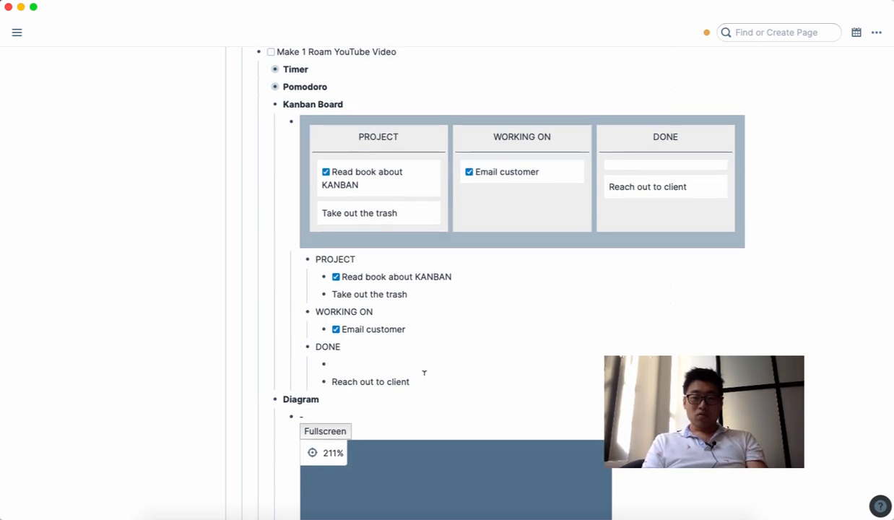
pyautogui.click(423, 374)
pyautogui.scroll(1, 359, 241)
pyautogui.click(265, 148)
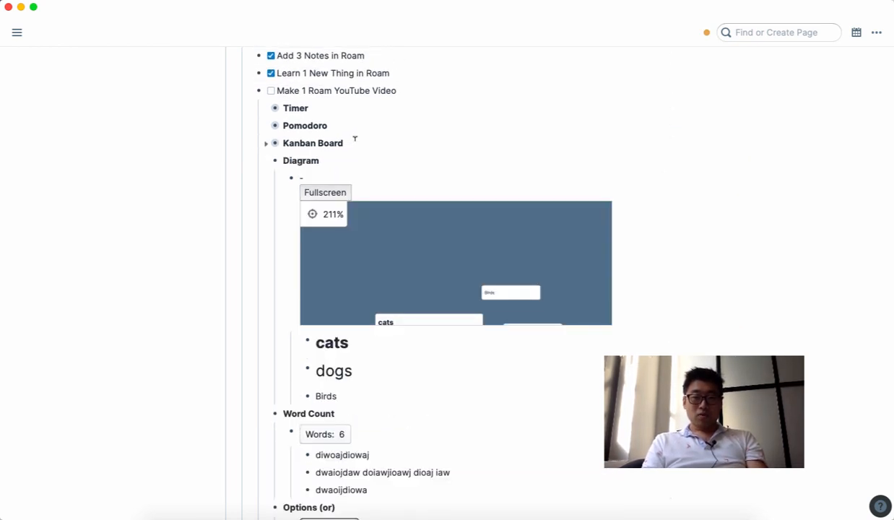
# Step: Add a new {{kanban}} board with PERSONAL and BUSINESS columns
pyautogui.click(355, 137)
pyautogui.press('Return')
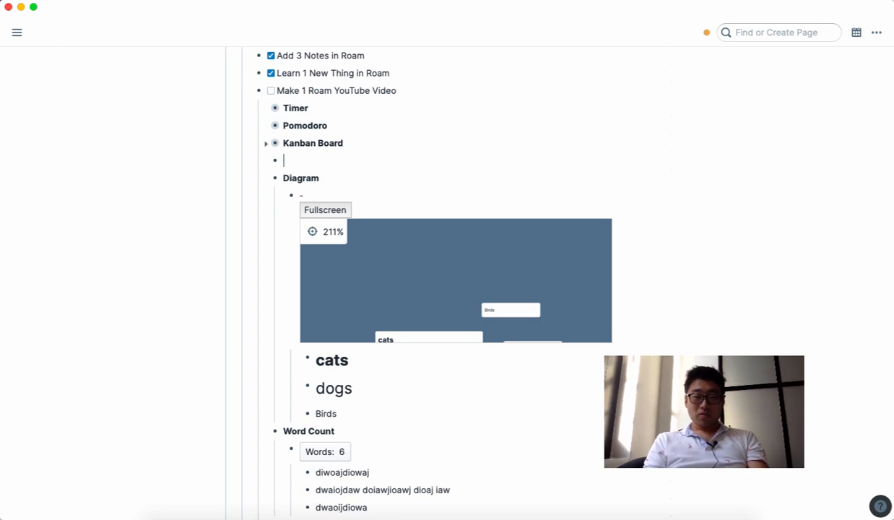
pyautogui.write('{{kanban')
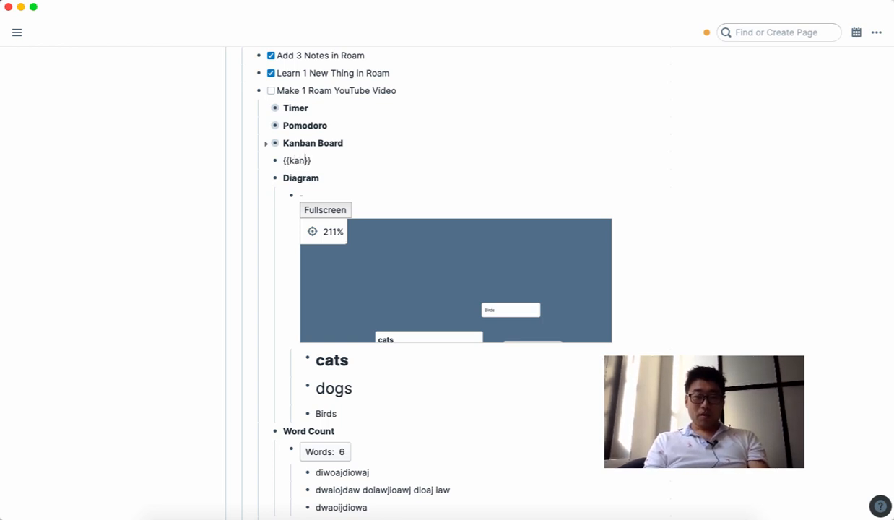
pyautogui.press('Return')
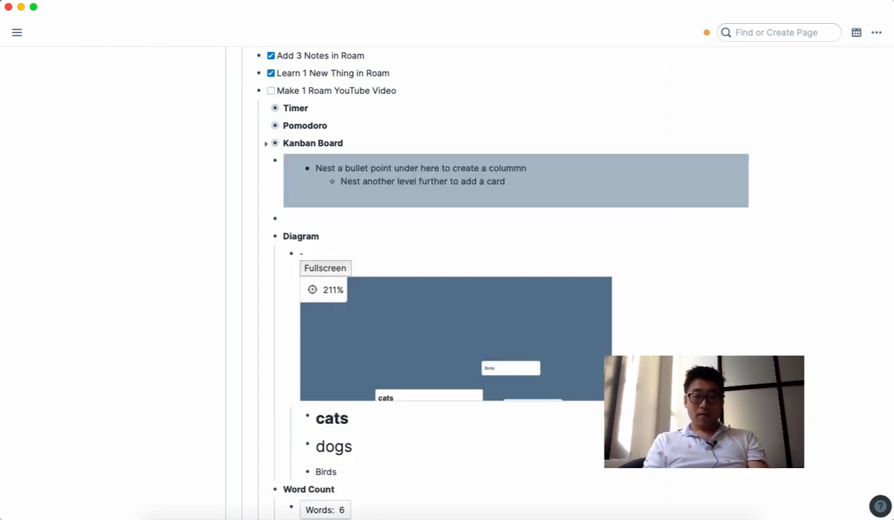
pyautogui.press('Tab')
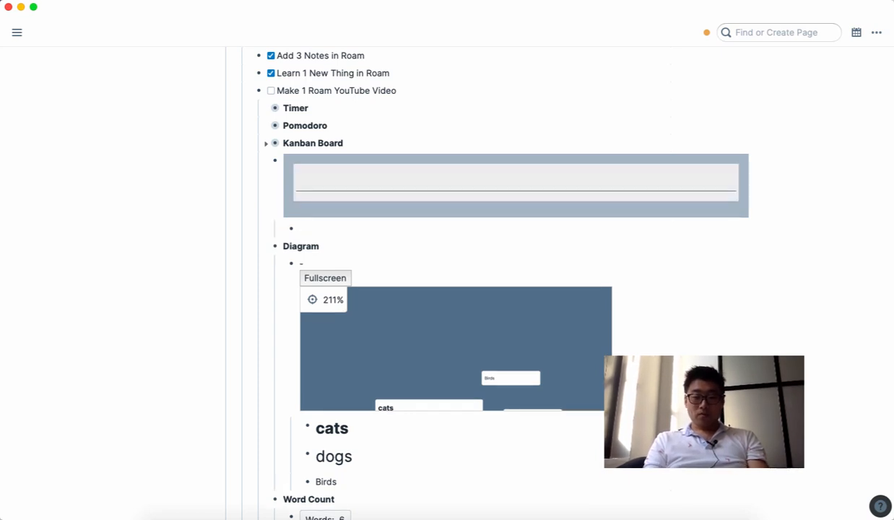
pyautogui.write('PERSONAL')
pyautogui.press('Return')
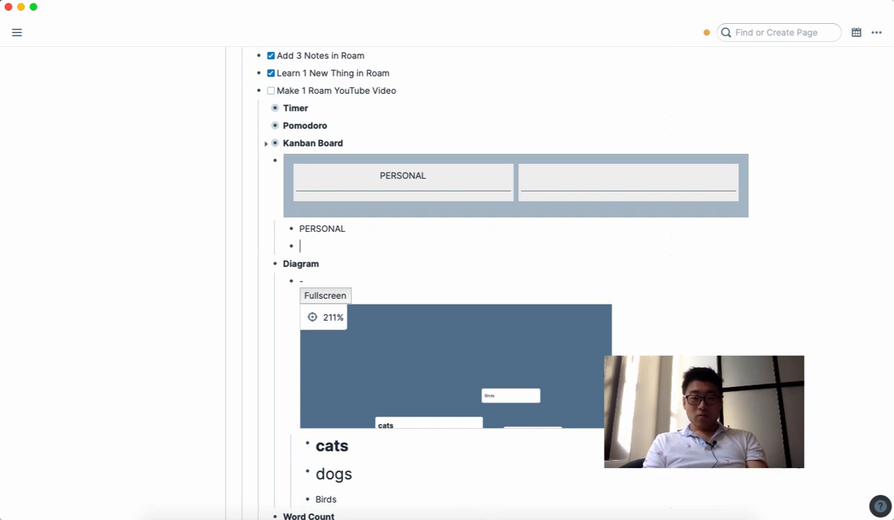
pyautogui.write('BUSINESS')
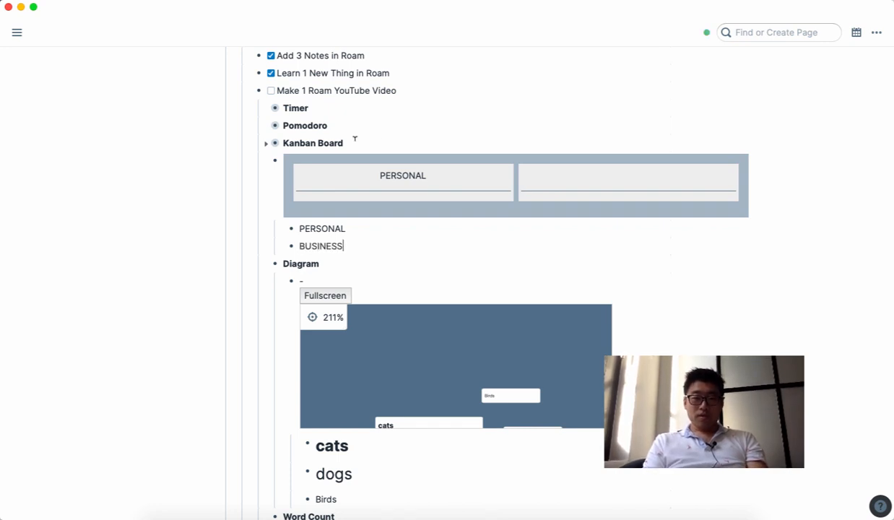
# Step: Add a 'Watch YOUTUBE Video' card under the PERSONAL column
pyautogui.click(358, 226)
pyautogui.press('Return')
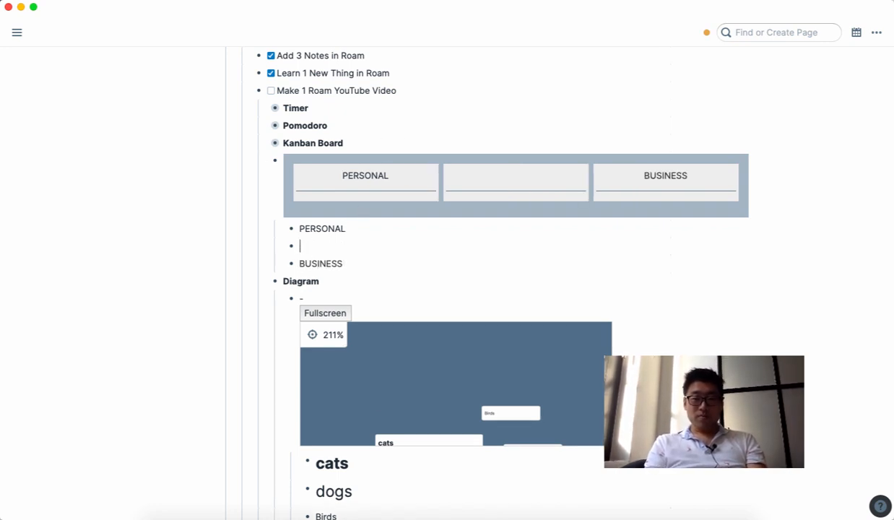
pyautogui.press('Tab')
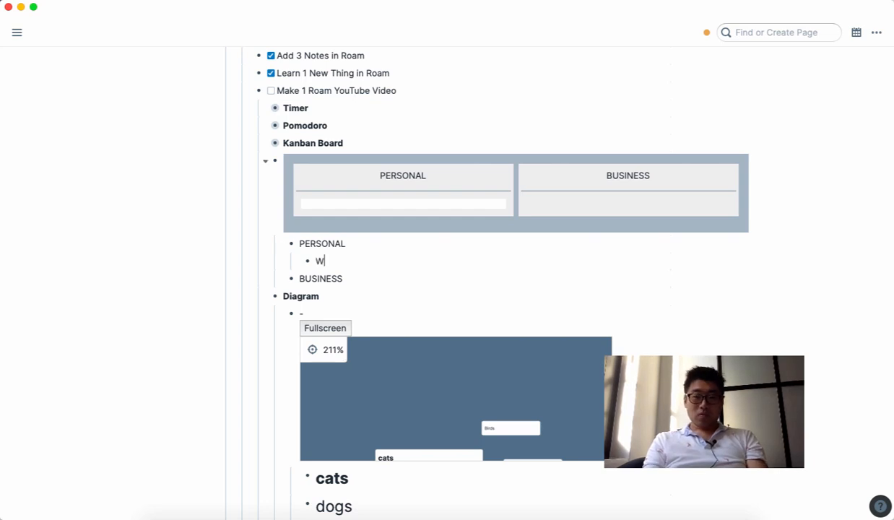
pyautogui.write('Watch YOUTUBE Videos')
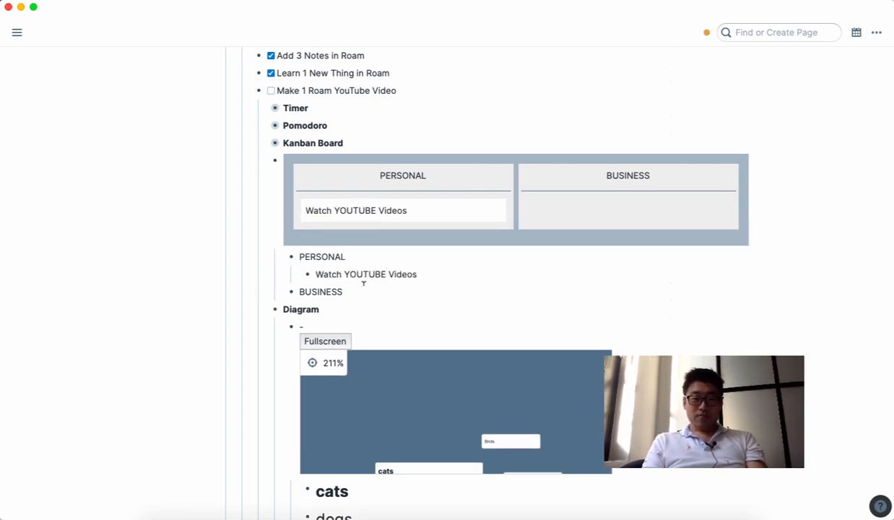
# Step: Add an 'Outreach to 2 new prospects' TODO card under BUSINESS and tick it off
pyautogui.press('Return')
pyautogui.press('Tab')
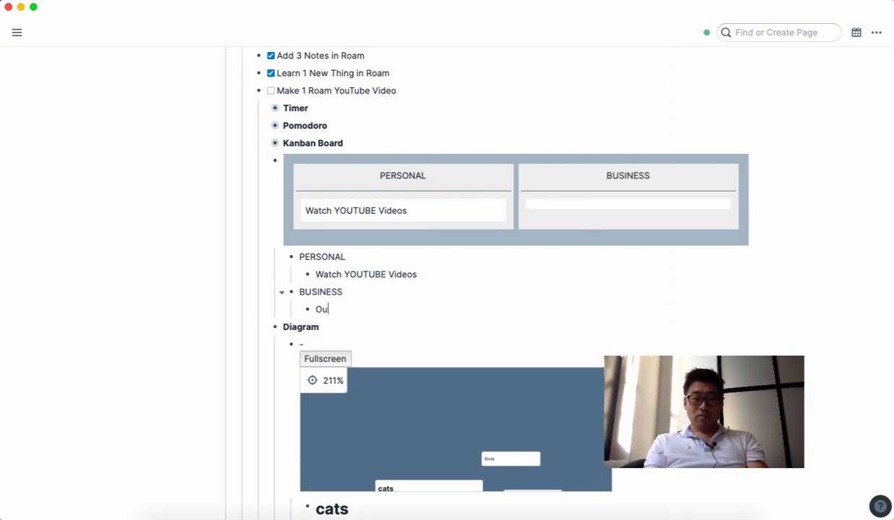
pyautogui.write('Outreach to 2 n')
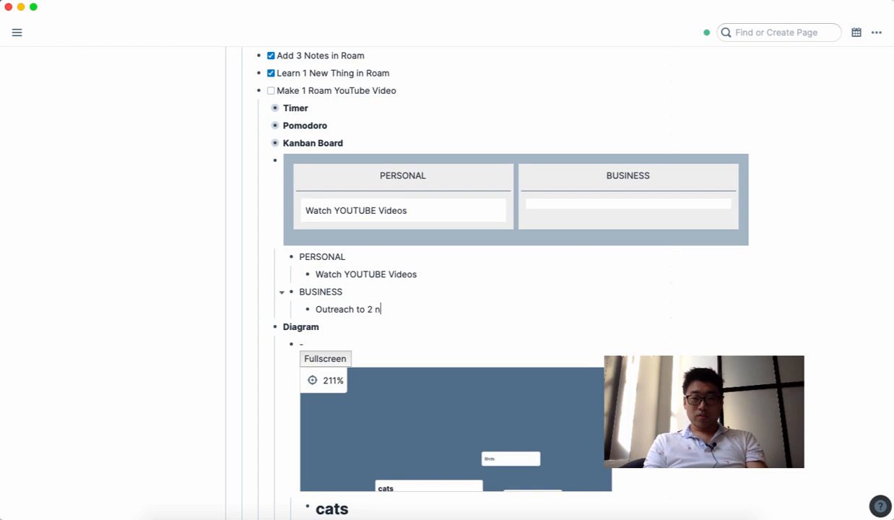
pyautogui.write('ew prospects /to')
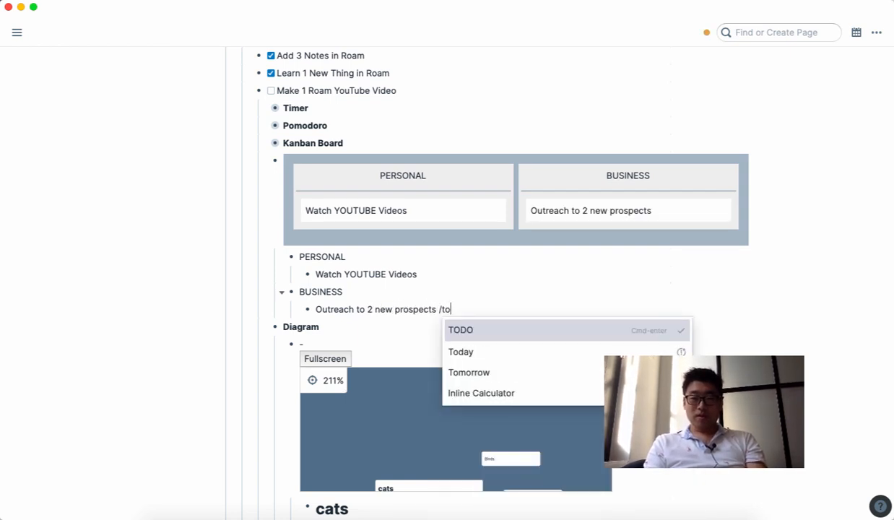
pyautogui.press('Return')
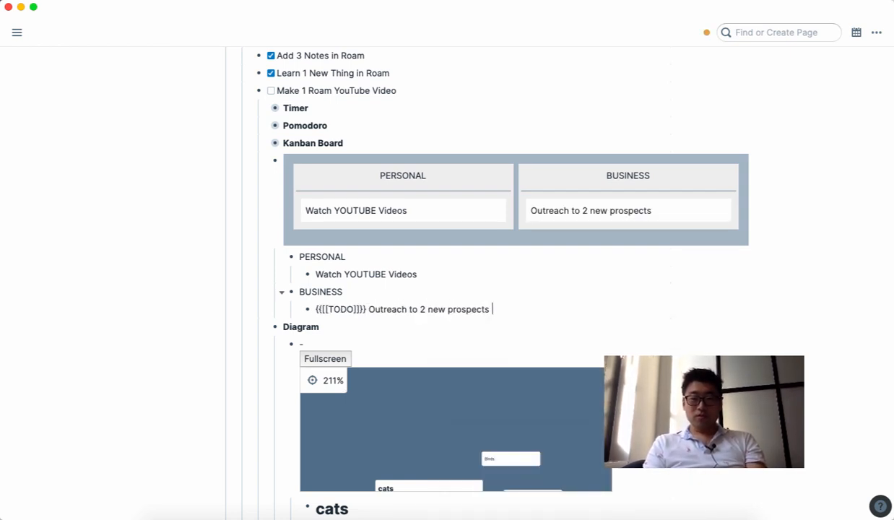
pyautogui.click(547, 274)
pyautogui.keyDown('shift'); pyautogui.click(524, 209); pyautogui.keyUp('shift')
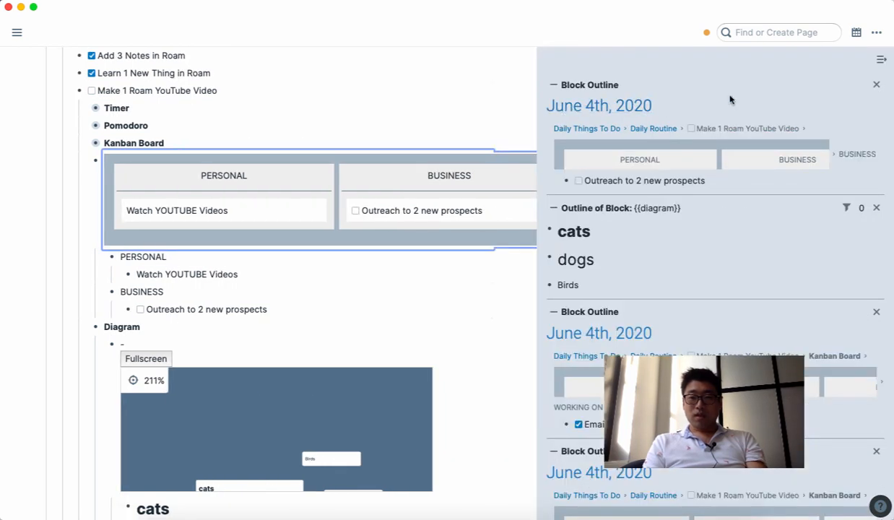
pyautogui.click(879, 59)
pyautogui.click(534, 212)
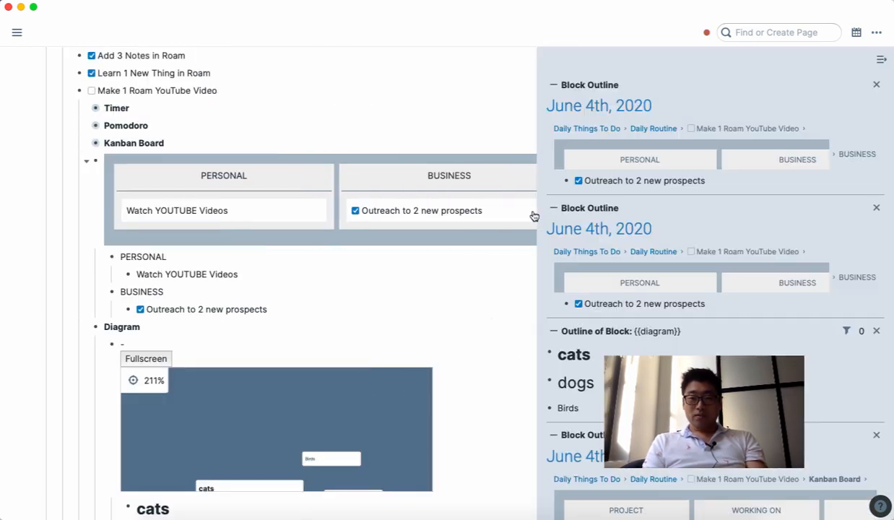
pyautogui.click(879, 61)
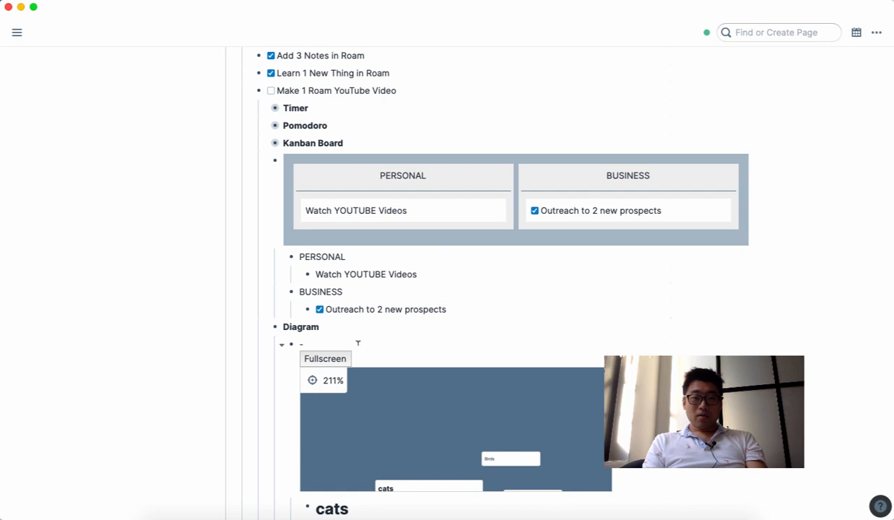
pyautogui.scroll(-1, 347, 332)
pyautogui.scroll(-4, 397, 314)
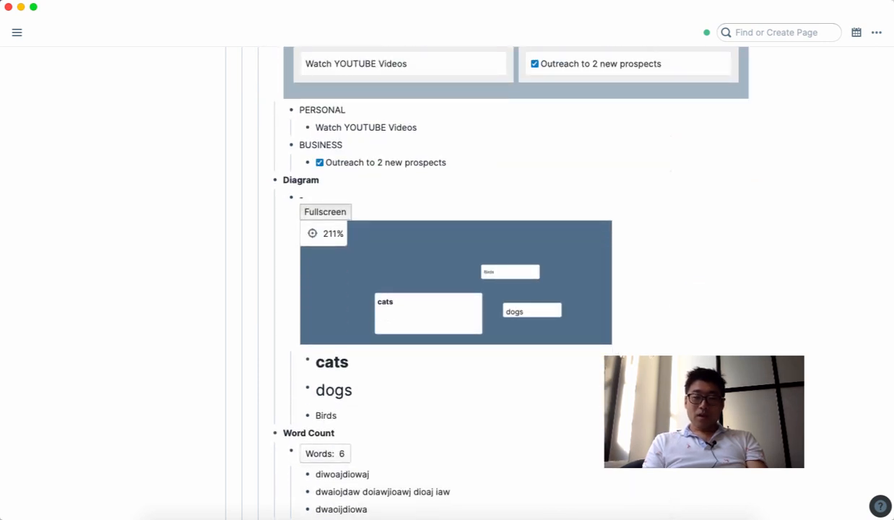
pyautogui.scroll(1, 585, 350)
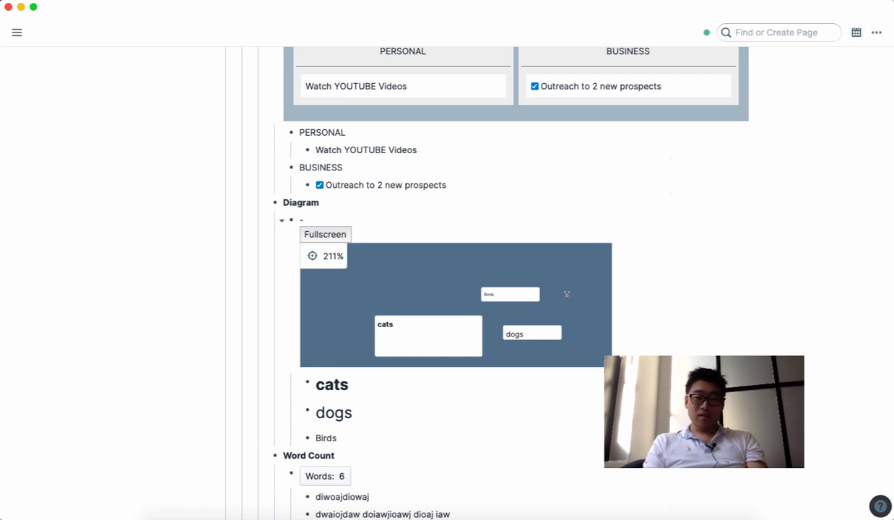
pyautogui.scroll(-1, 421, 467)
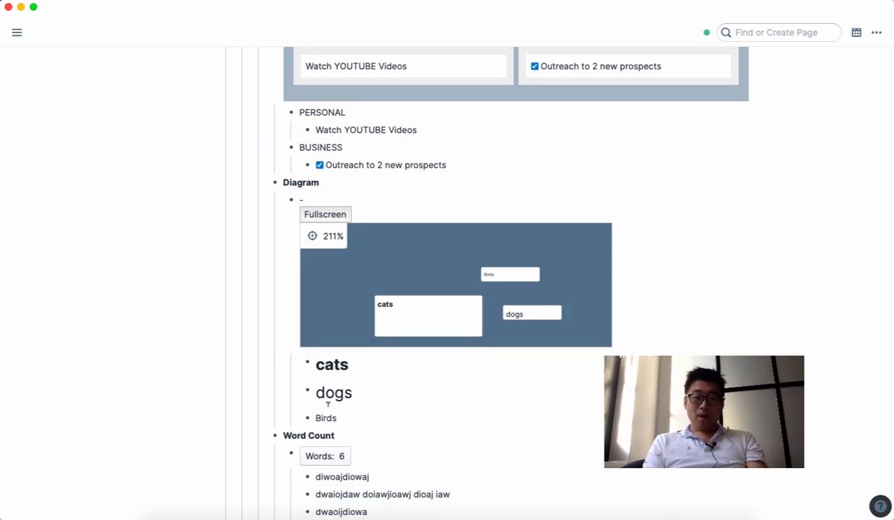
pyautogui.scroll(4, 361, 289)
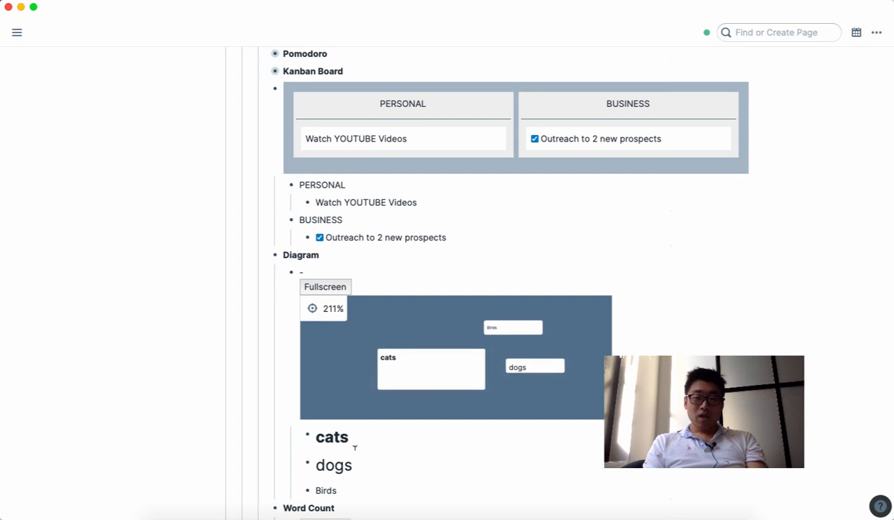
pyautogui.scroll(-1, 356, 440)
pyautogui.doubleClick(330, 444)
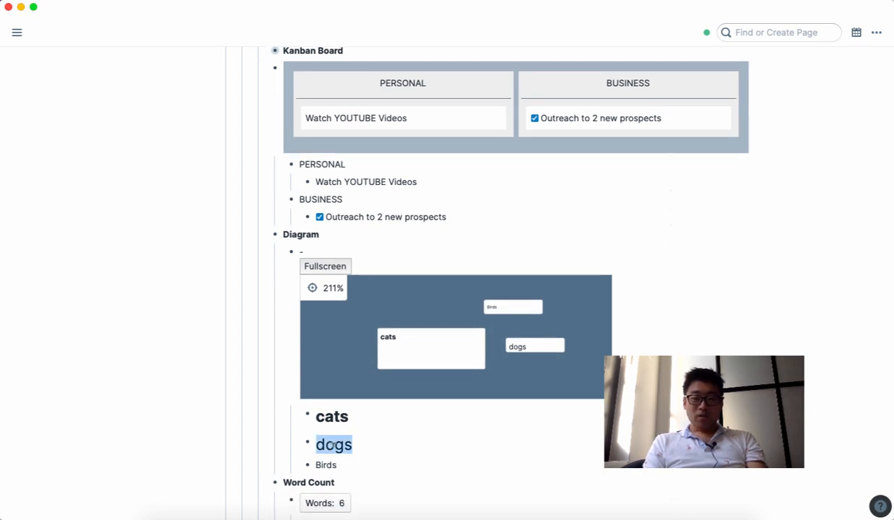
pyautogui.click(348, 462)
pyautogui.click(341, 440)
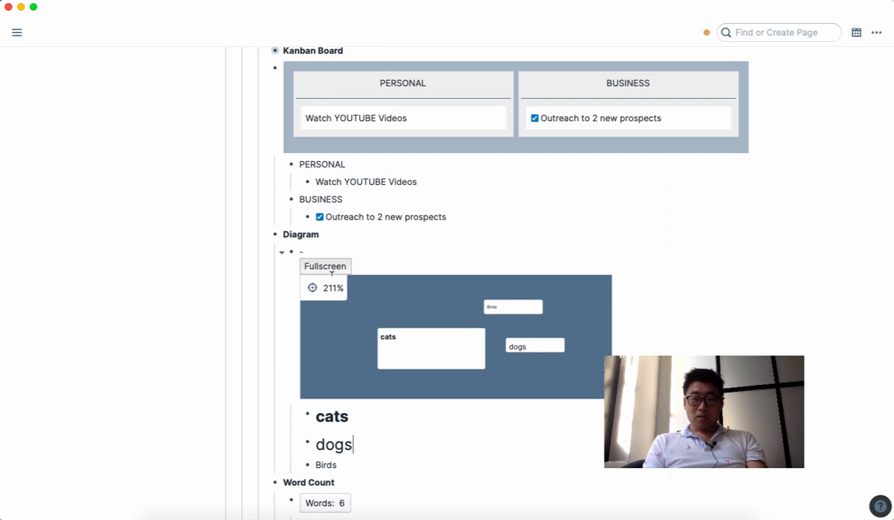
pyautogui.scroll(-1, 355, 492)
pyautogui.click(347, 444)
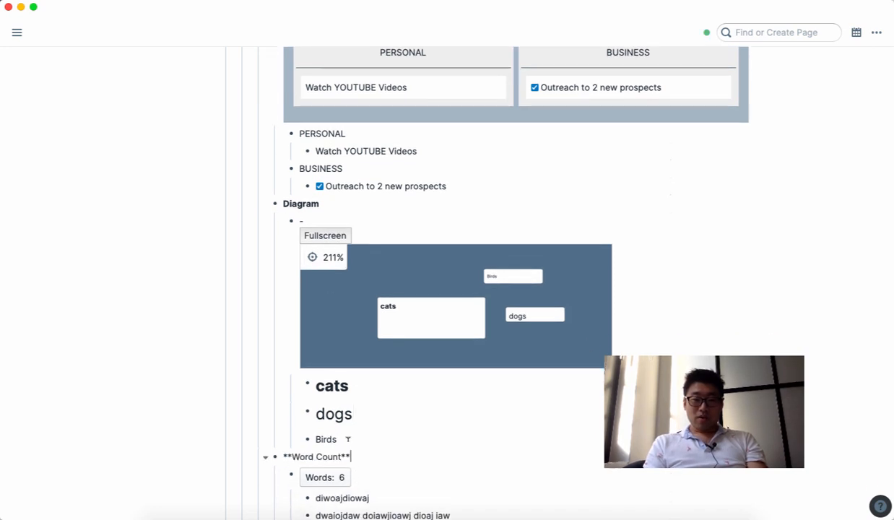
# Step: Insert a new {{diagram}} block below the existing diagram
pyautogui.press('Return')
pyautogui.press('Return')
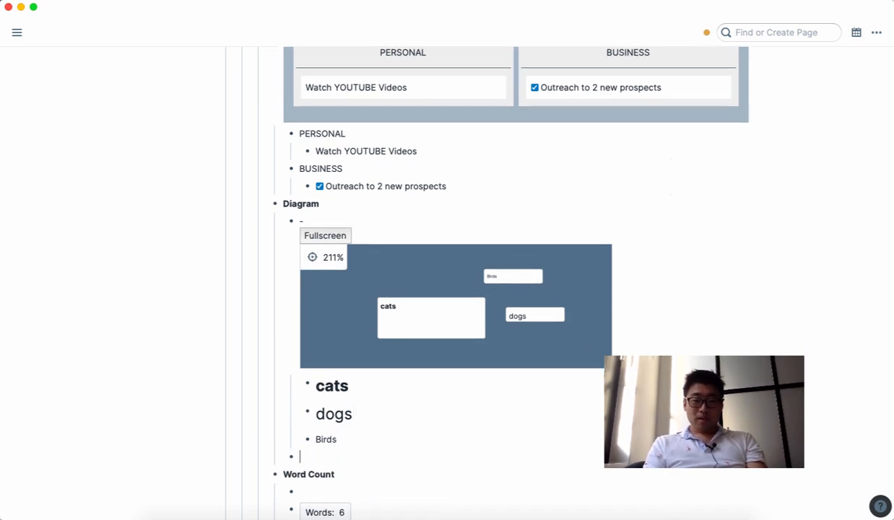
pyautogui.write('{{')
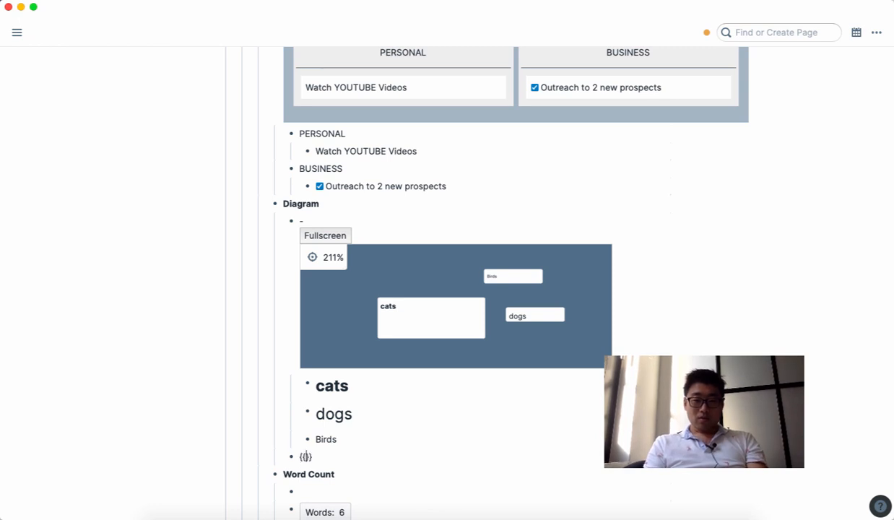
pyautogui.write('diagram')
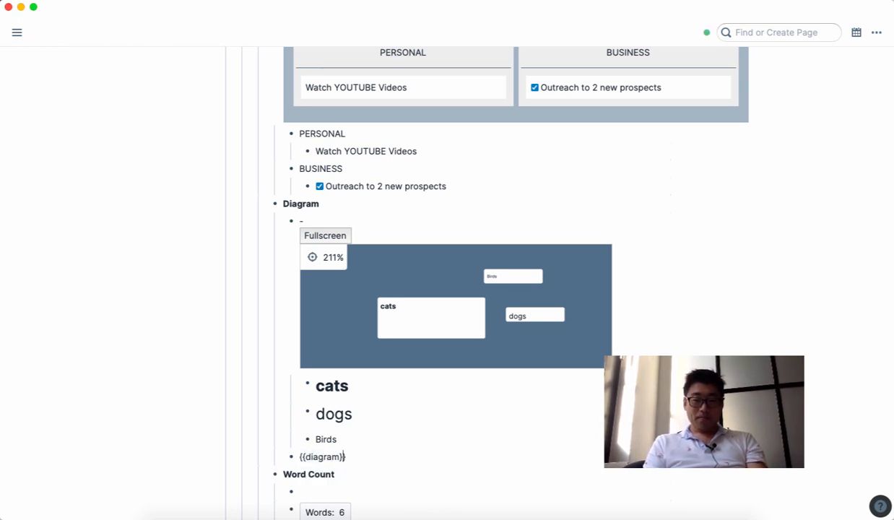
pyautogui.press('Right')
pyautogui.press('Return')
pyautogui.scroll(-2, 411, 426)
pyautogui.scroll(-6, 681, 350)
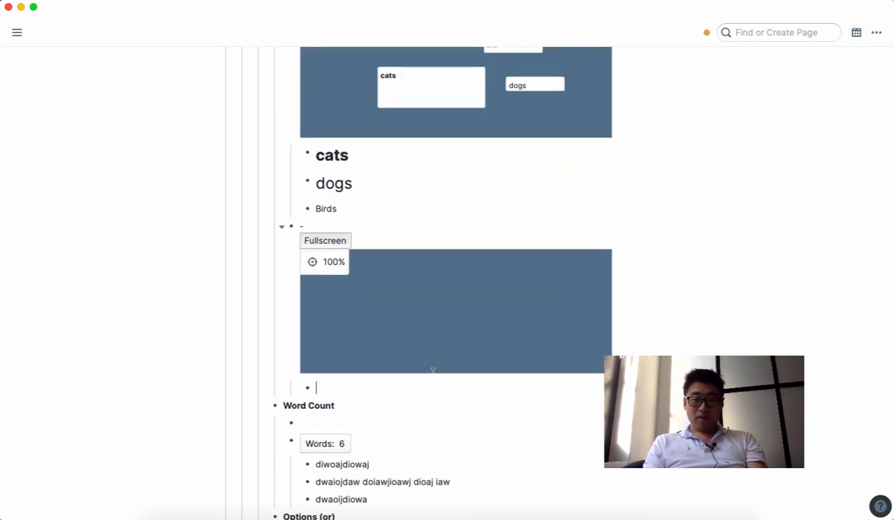
pyautogui.scroll(1, 718, 336)
pyautogui.scroll(-2, 718, 337)
pyautogui.scroll(3, 718, 336)
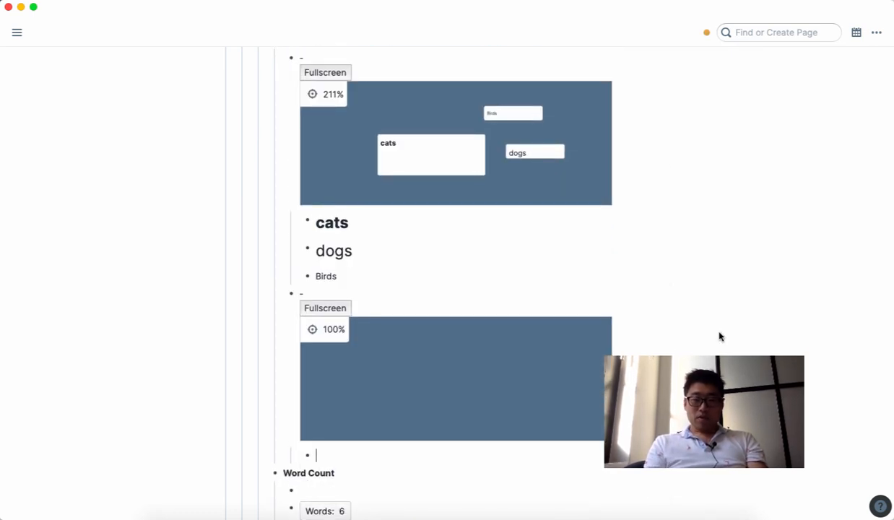
# Step: List Roam Research, Notion, RemNote and Obsidian as the diagram's nodes
pyautogui.write('Roam ')
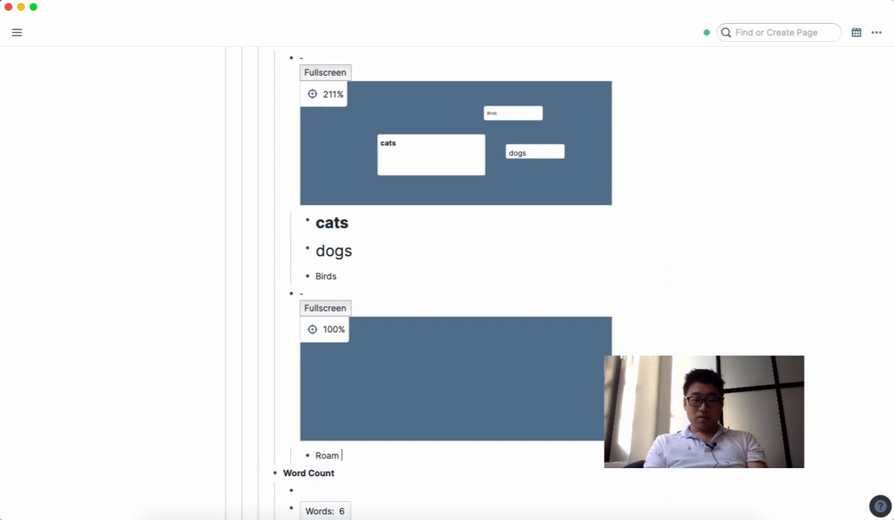
pyautogui.write('Research')
pyautogui.press('Return')
pyautogui.write('No')
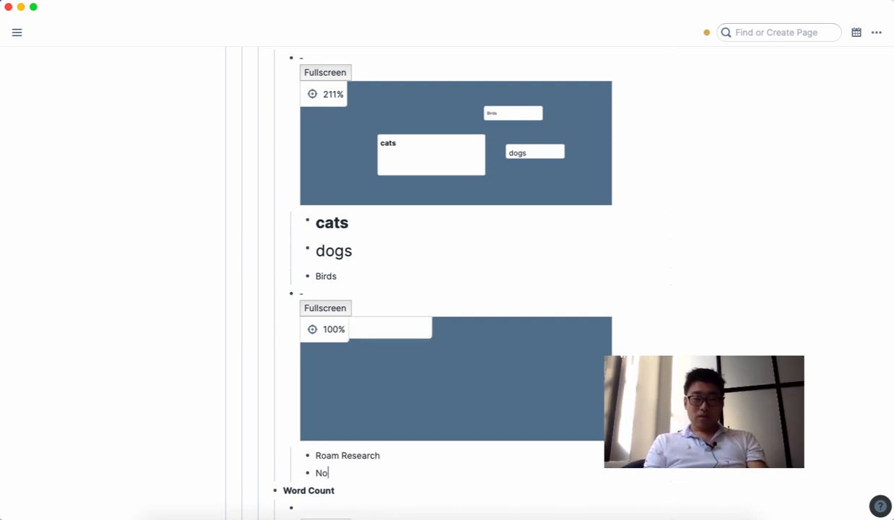
pyautogui.write('tion')
pyautogui.press('Return')
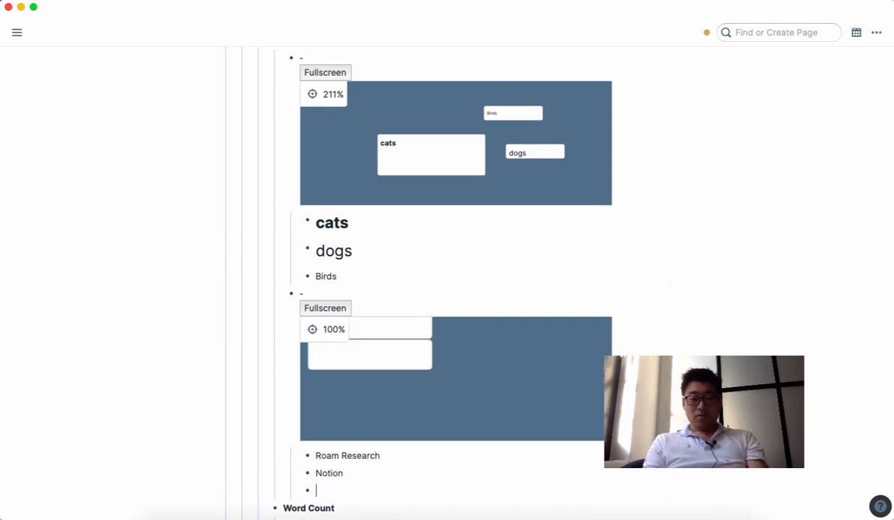
pyautogui.write('RemN')
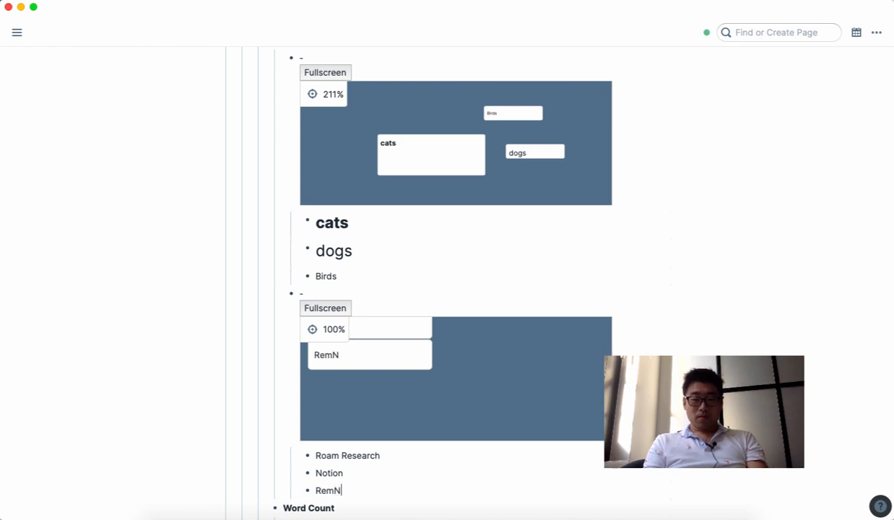
pyautogui.write('ote')
pyautogui.press('Return')
pyautogui.write('Obsi')
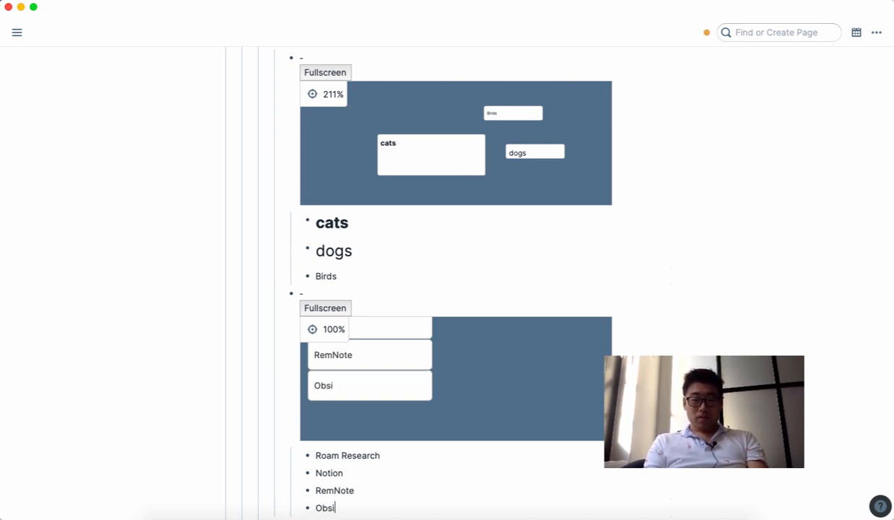
pyautogui.write('dian')
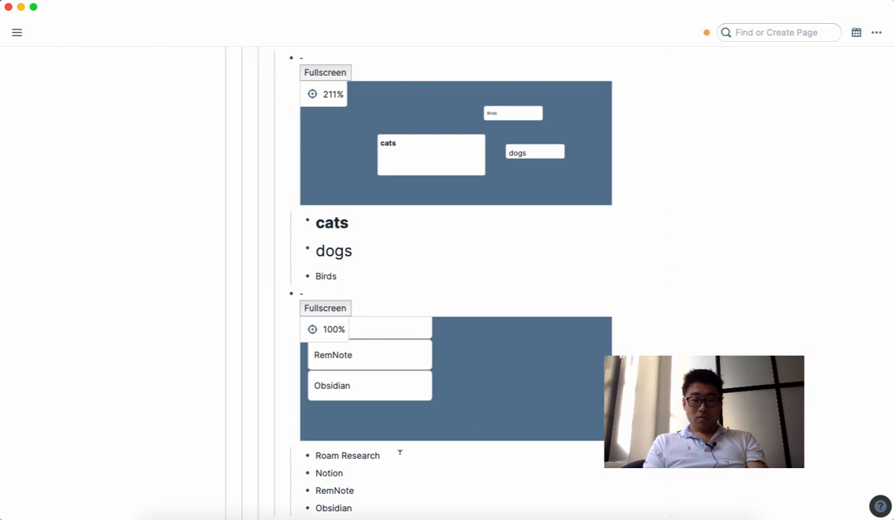
# Step: Bold Notion, make RemNote a bold heading, and show the diagram fullscreen
pyautogui.click(339, 474)
pyautogui.doubleClick(335, 472)
pyautogui.hotkey('ctrl', 'b')
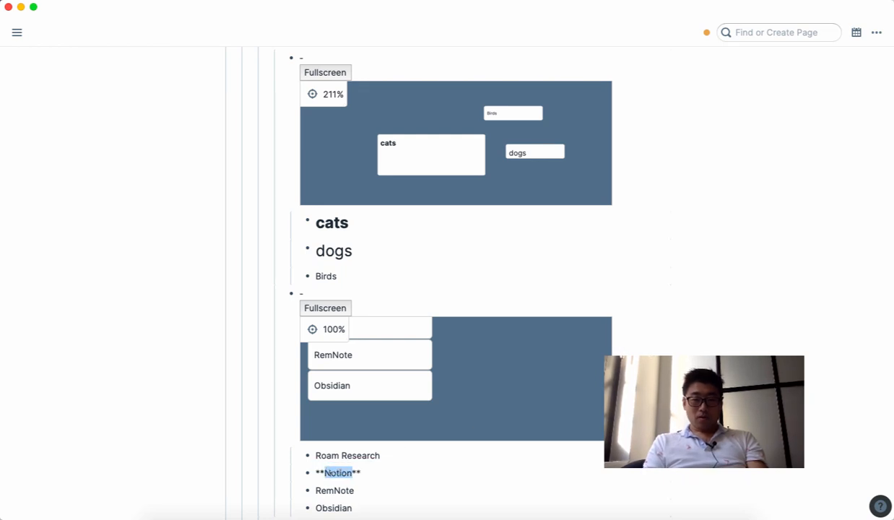
pyautogui.doubleClick(336, 490)
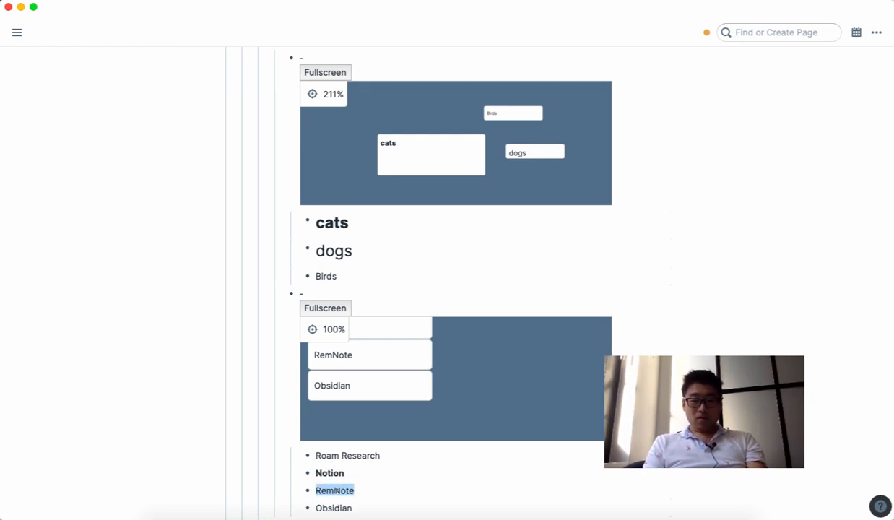
pyautogui.press('super+alt+1')
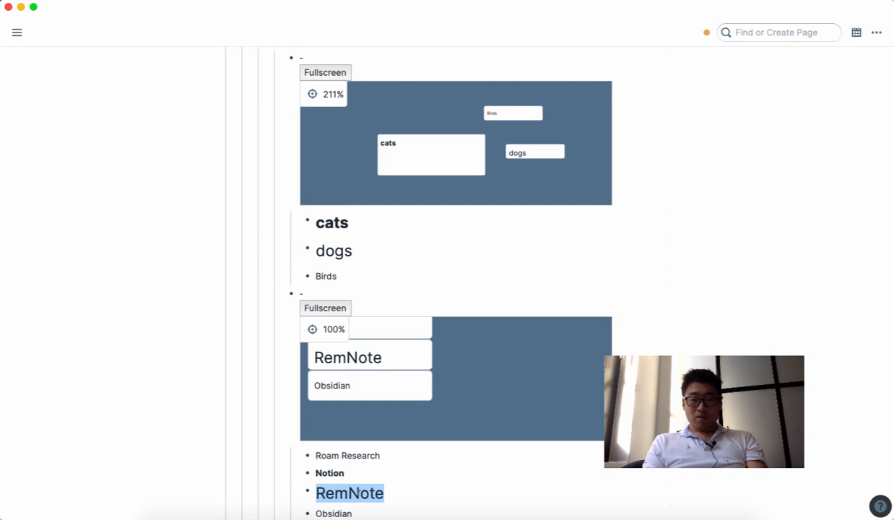
pyautogui.press('super+b')
pyautogui.press('Escape')
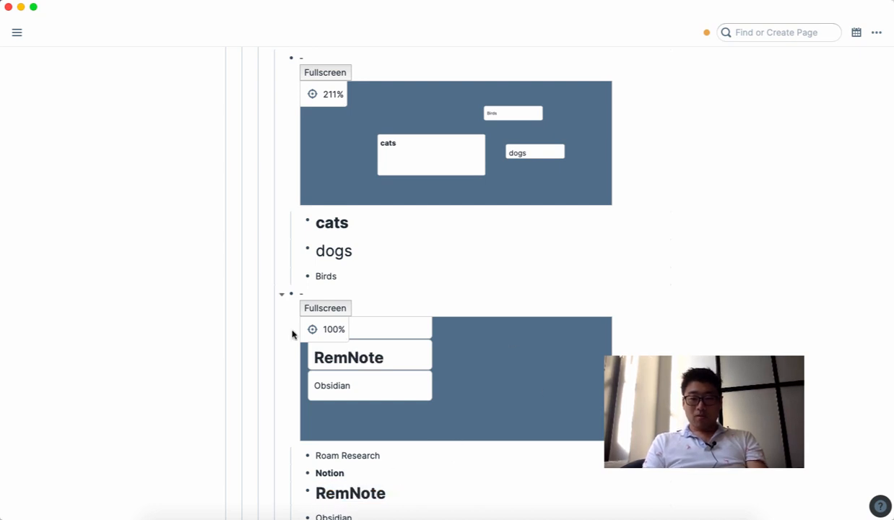
pyautogui.click(324, 307)
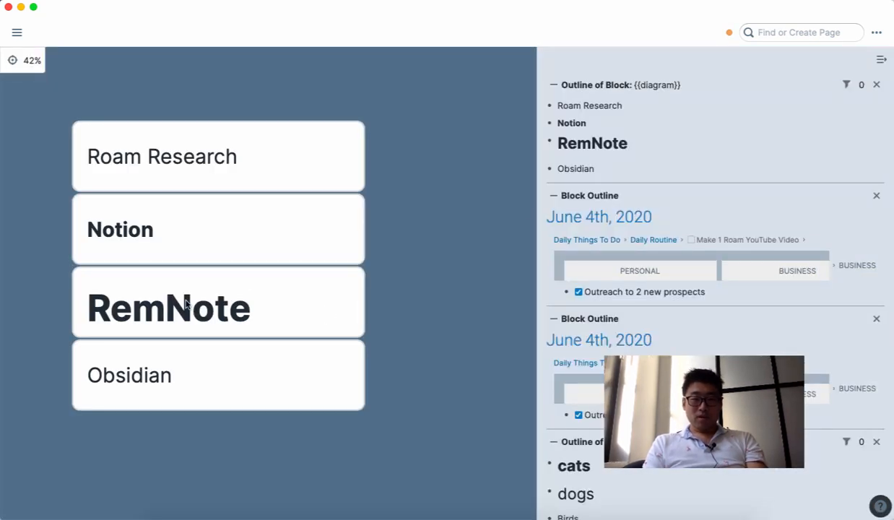
# Step: Reposition the cards: RemNote right, narrowed Notion on top, Roam Research and Obsidian staggered below
pyautogui.moveTo(249, 303); pyautogui.dragTo(475, 235)
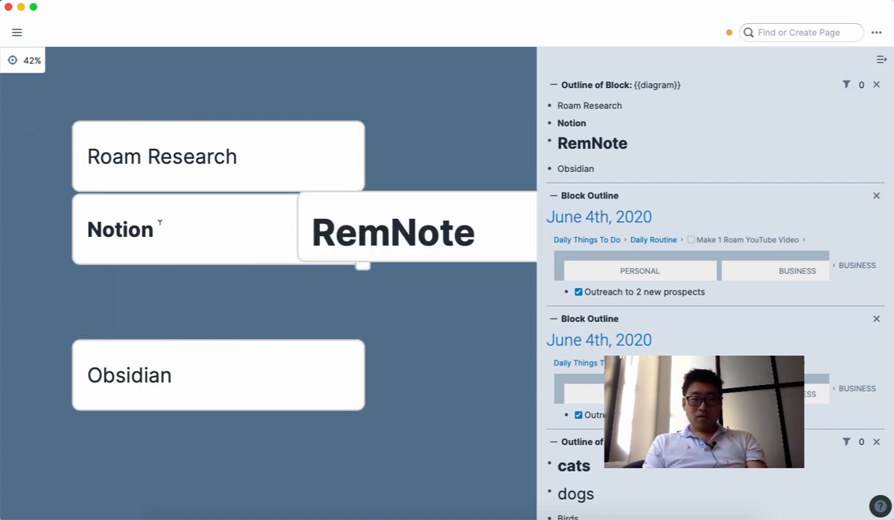
pyautogui.moveTo(220, 220); pyautogui.dragTo(216, 283)
pyautogui.moveTo(359, 325); pyautogui.dragTo(312, 309)
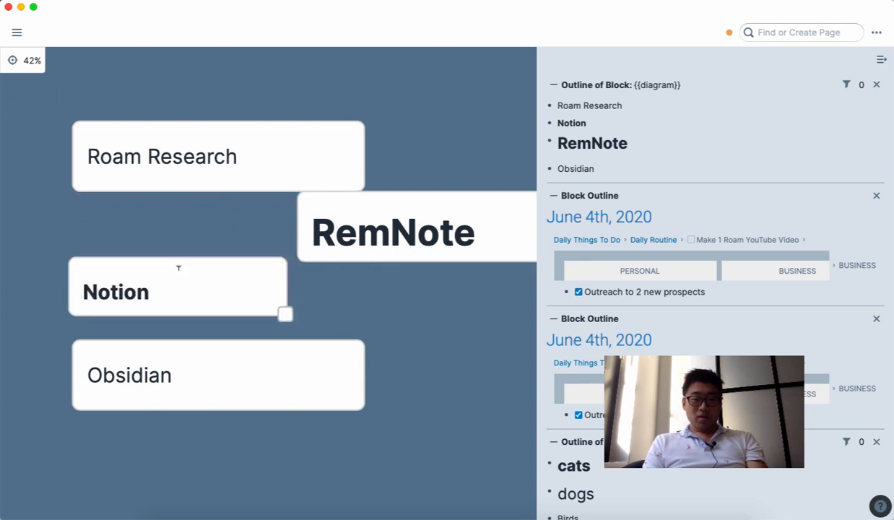
pyautogui.moveTo(175, 281); pyautogui.dragTo(164, 255)
pyautogui.moveTo(280, 294); pyautogui.dragTo(324, 85)
pyautogui.click(217, 157)
pyautogui.moveTo(149, 141); pyautogui.dragTo(176, 261)
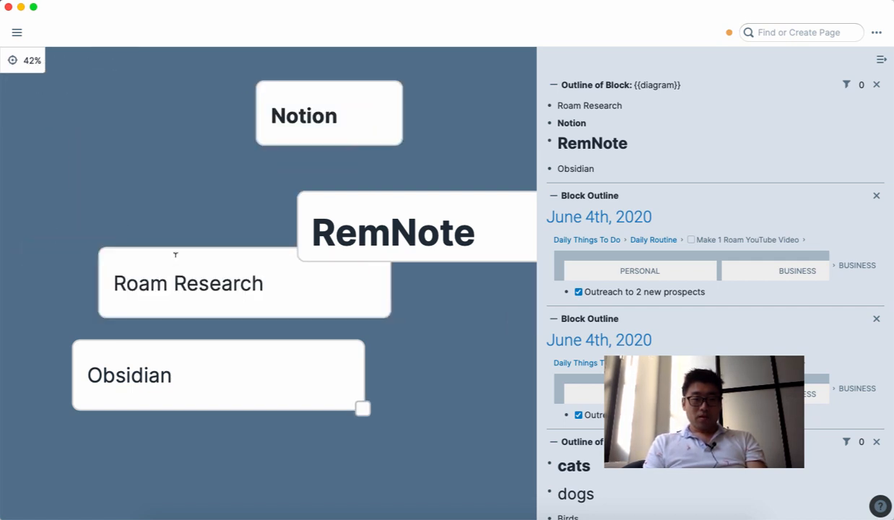
pyautogui.moveTo(170, 355); pyautogui.dragTo(322, 345)
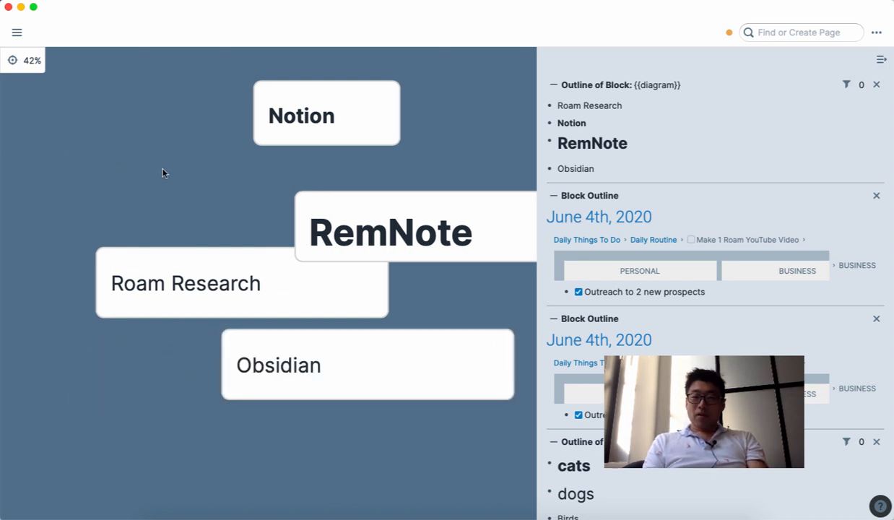
pyautogui.moveTo(218, 135); pyautogui.dragTo(212, 128)
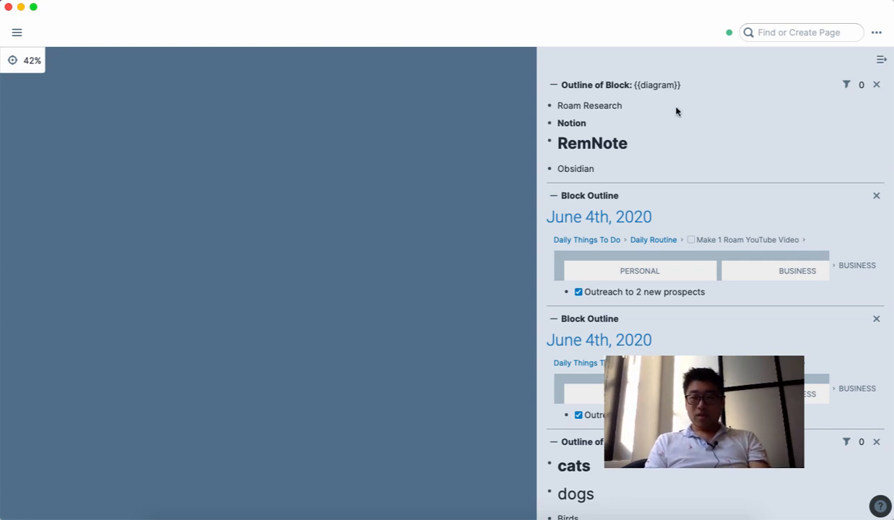
# Step: Close the block-outline panel and briefly open the shortcuts Help panel
pyautogui.click(880, 60)
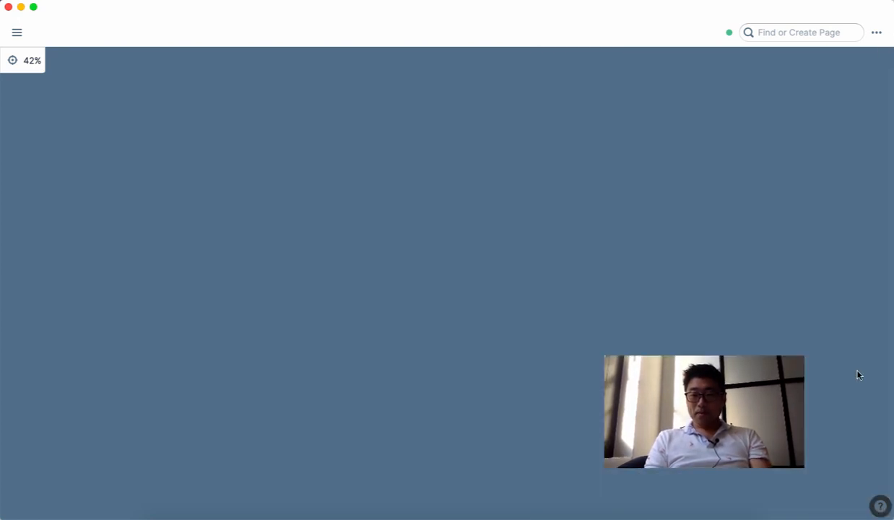
pyautogui.click(880, 505)
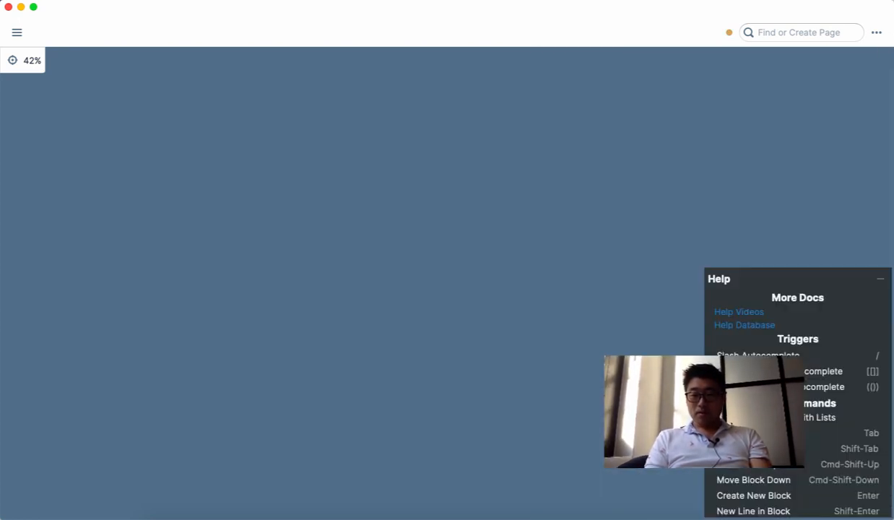
pyautogui.click(879, 278)
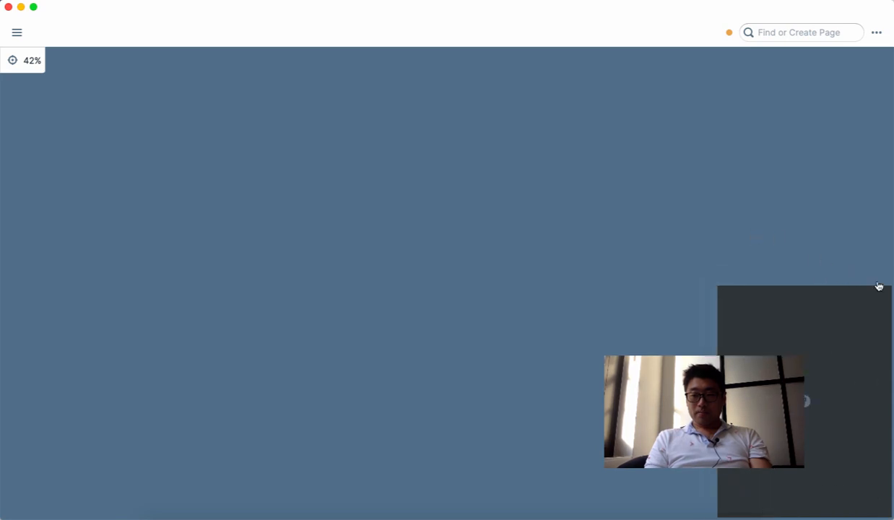
# Step: Dismiss several page context menus and open the left navigation sidebar
pyautogui.rightClick(619, 266)
pyautogui.click(395, 174)
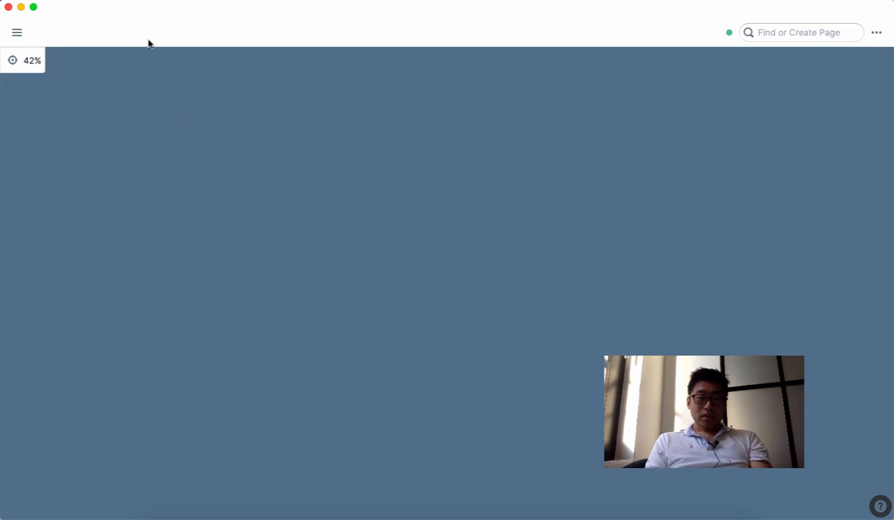
pyautogui.rightClick(460, 246)
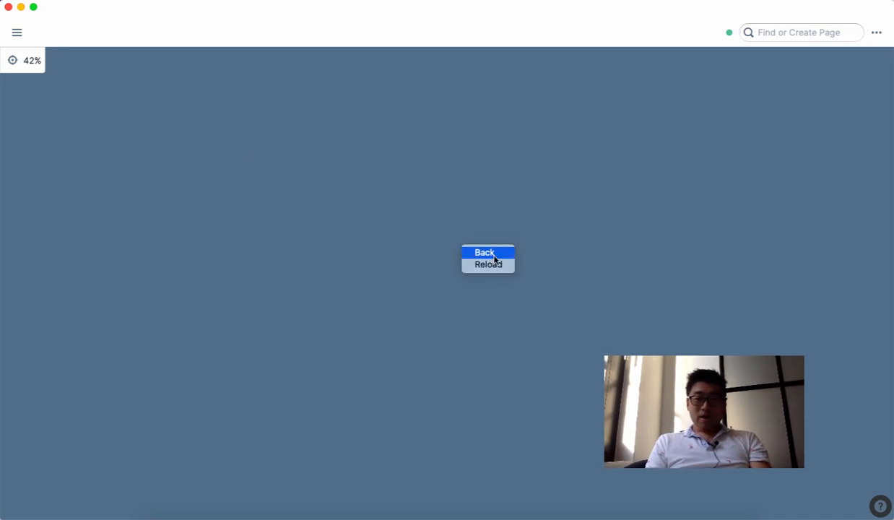
pyautogui.click(494, 255)
pyautogui.rightClick(495, 256)
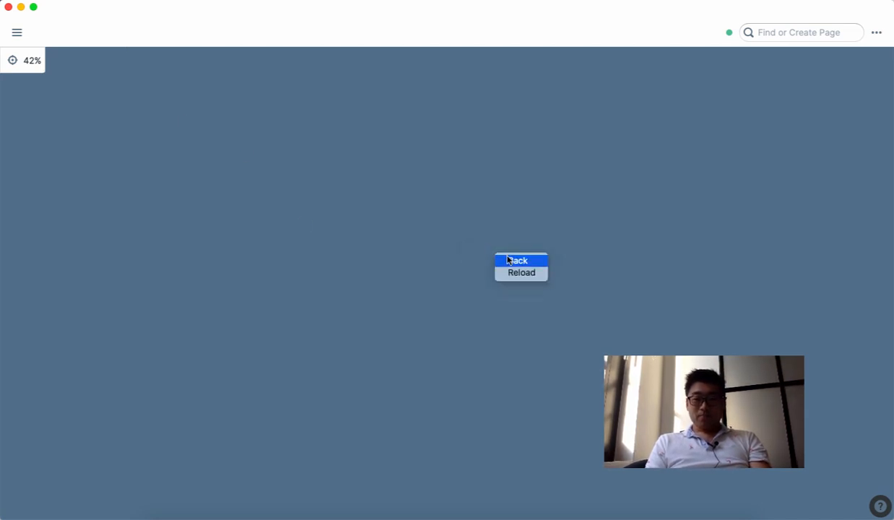
pyautogui.click(499, 258)
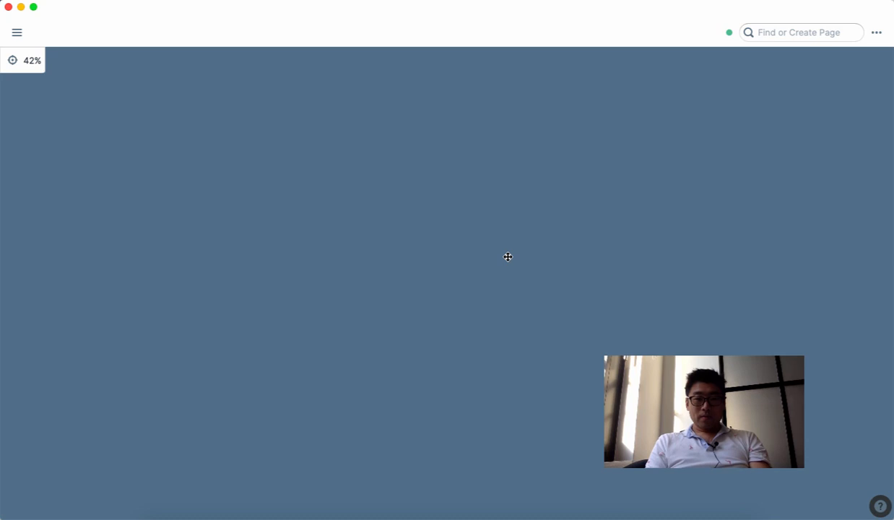
pyautogui.click(17, 33)
# Step: Return to the June 4th, 2020 Daily Notes page, briefly viewing the shortcuts Help panel
pyautogui.click(31, 91)
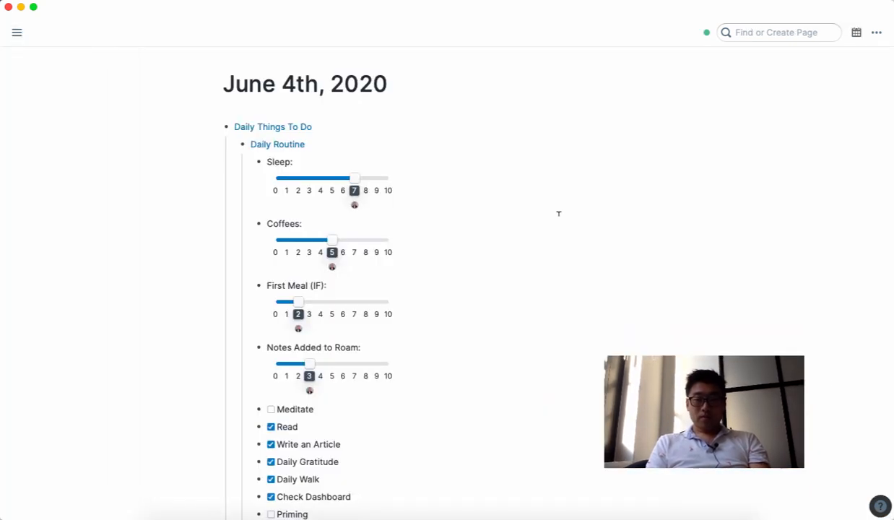
pyautogui.click(879, 505)
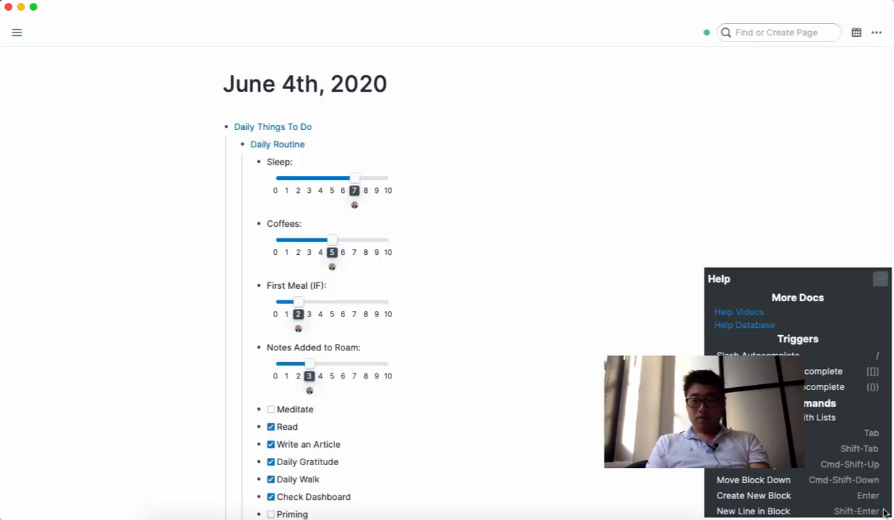
pyautogui.scroll(-1, 823, 453)
pyautogui.scroll(-5, 823, 453)
pyautogui.scroll(3, 823, 454)
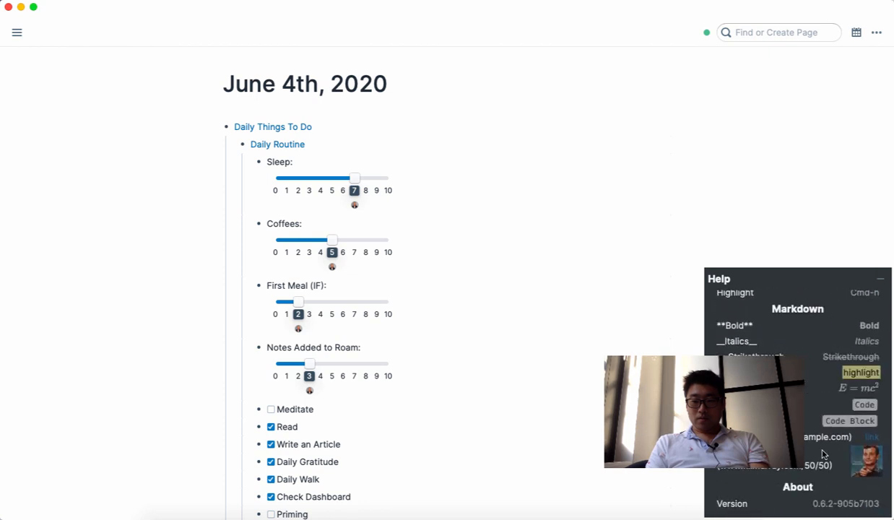
pyautogui.click(880, 279)
# Step: Scroll down and start editing the empty bullet under Word Count
pyautogui.scroll(-5, 511, 376)
pyautogui.scroll(-7, 511, 376)
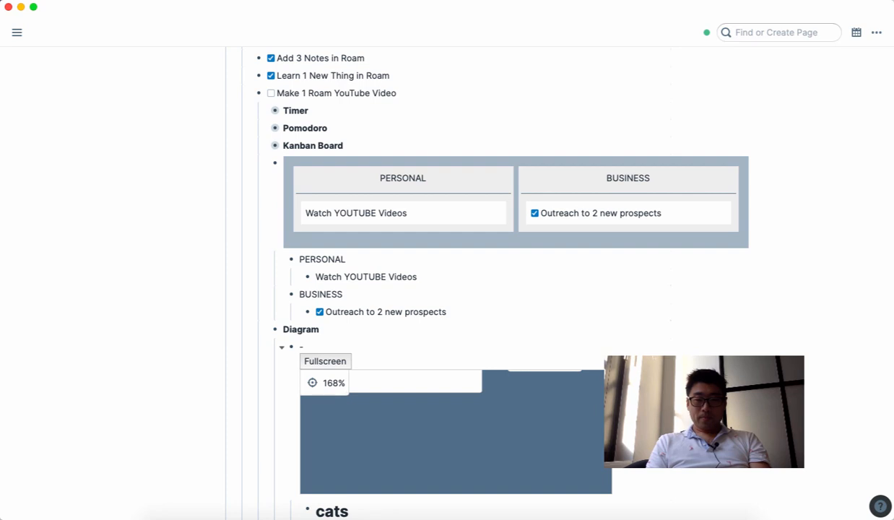
pyautogui.scroll(2, 529, 404)
pyautogui.scroll(-3, 515, 289)
pyautogui.scroll(2, 515, 288)
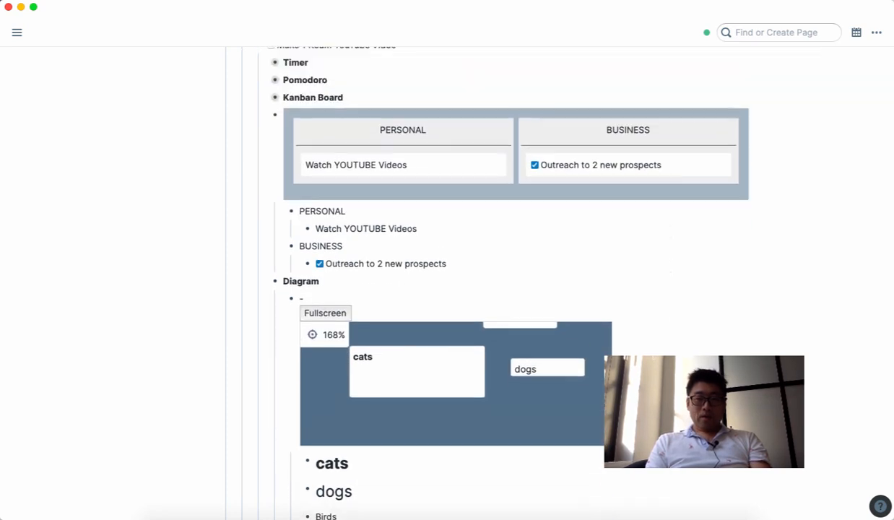
pyautogui.scroll(1, 487, 289)
pyautogui.scroll(-4, 487, 289)
pyautogui.scroll(-8, 511, 289)
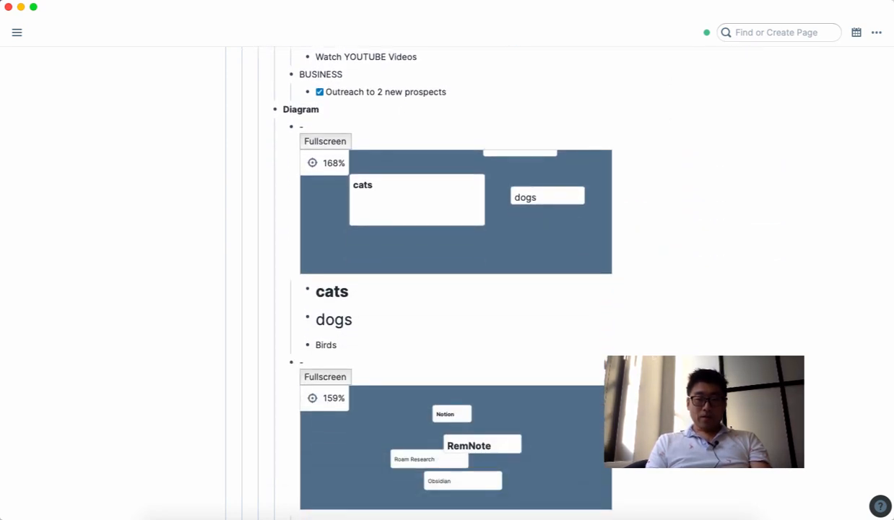
pyautogui.scroll(-3, 325, 358)
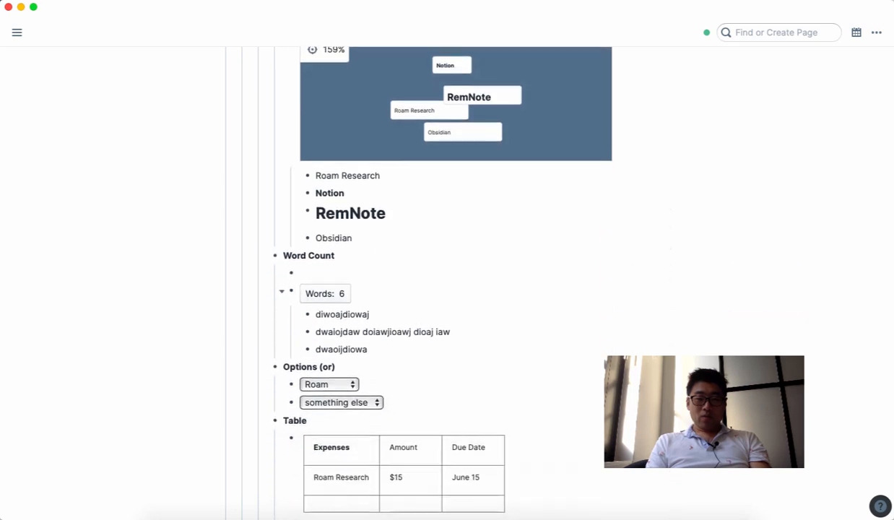
pyautogui.scroll(2, 326, 358)
pyautogui.click(348, 354)
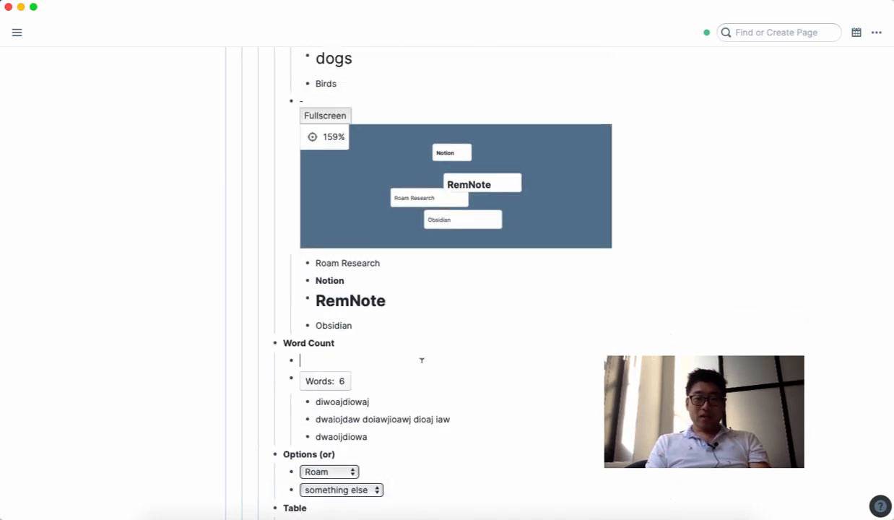
pyautogui.scroll(-1, 415, 399)
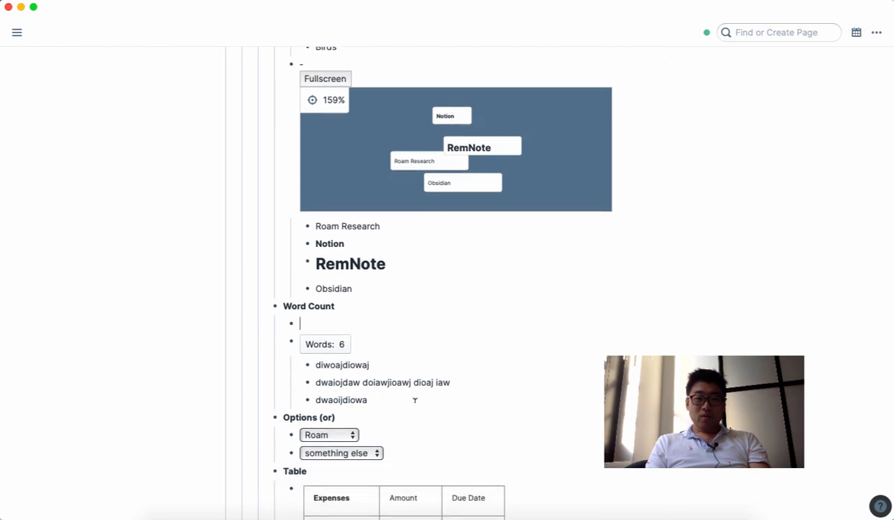
# Step: Add a {{word-count}} block with two nested lines of placeholder text
pyautogui.click(377, 340)
pyautogui.click(356, 322)
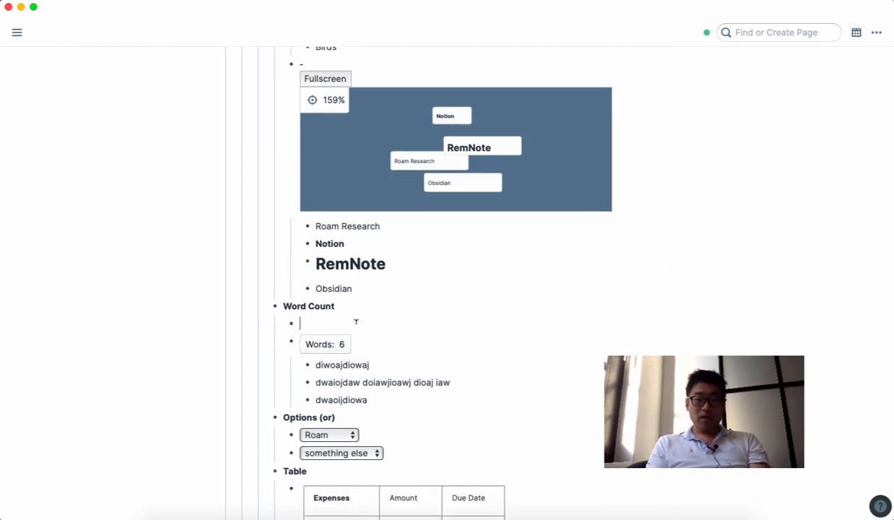
pyautogui.write('{{w')
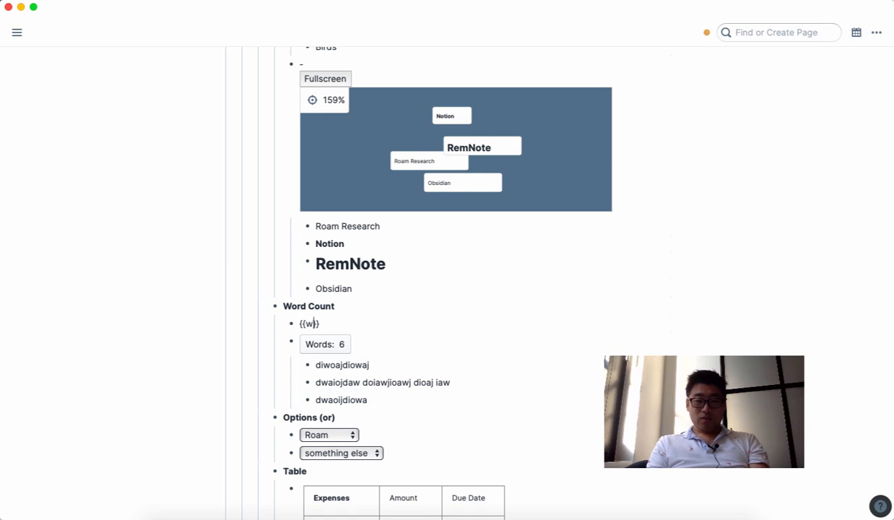
pyautogui.write('ord-count')
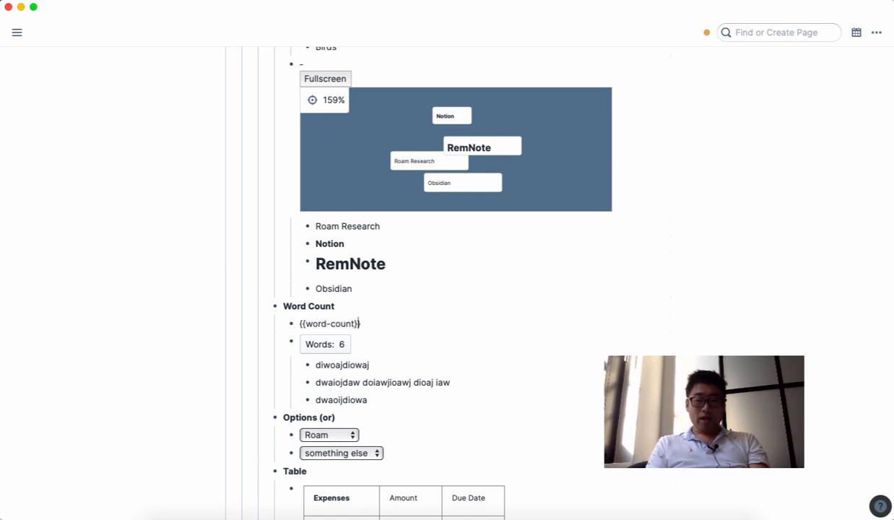
pyautogui.press('Return')
pyautogui.press('Tab')
pyautogui.write('Dioxajdioawj ')
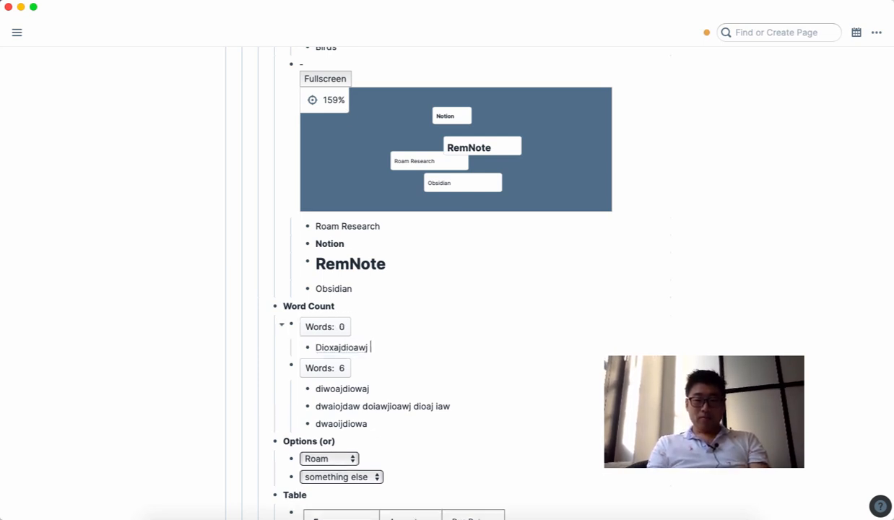
pyautogui.write('diowajdiowajd awiodj awioj iaowjd iowaj dioawj da')
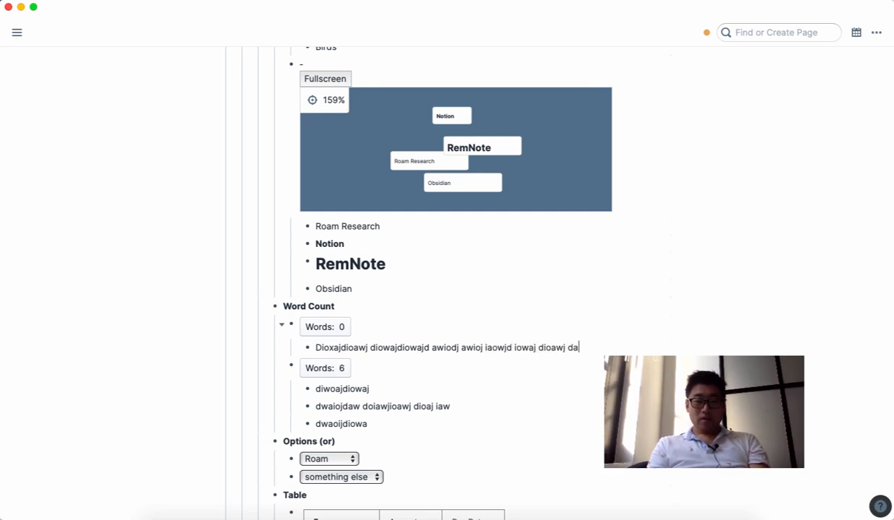
pyautogui.write('w')
pyautogui.press('Return')
pyautogui.write('oidjawiodjawiod waiodj waiodj wioadj iowadj iowaj d')
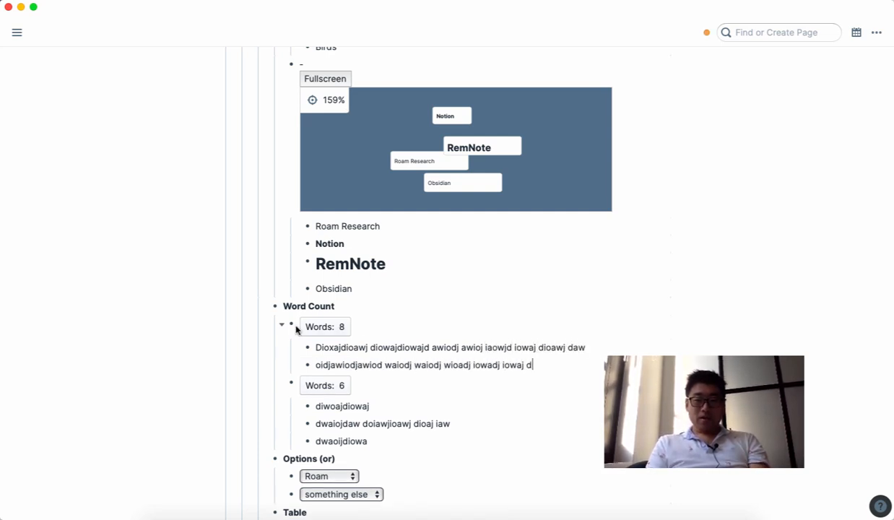
# Step: Collapse both word count blocks and open the 'something else' dropdown's source
pyautogui.scroll(-1, 497, 353)
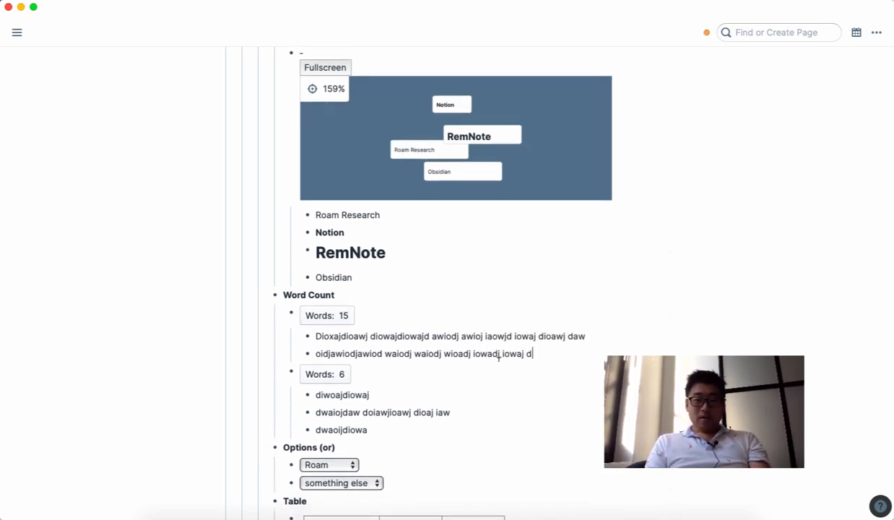
pyautogui.click(285, 317)
pyautogui.click(282, 335)
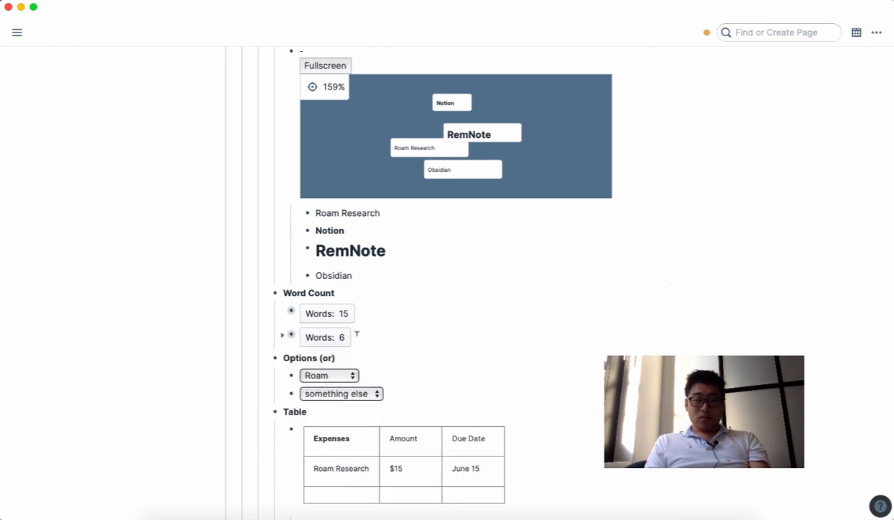
pyautogui.click(431, 383)
pyautogui.scroll(-1, 462, 371)
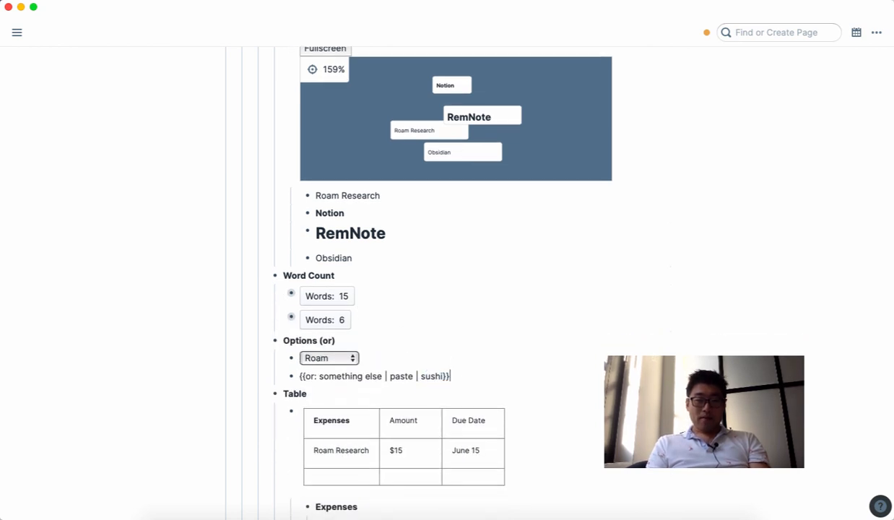
# Step: Add a new bullet with an or-dropdown offering Option A, Option B and Option C
pyautogui.press('Return')
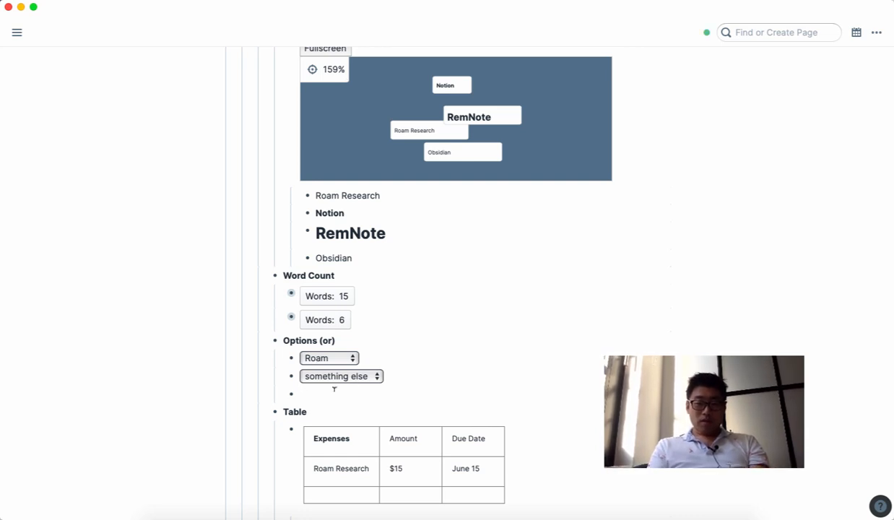
pyautogui.write('{{or')
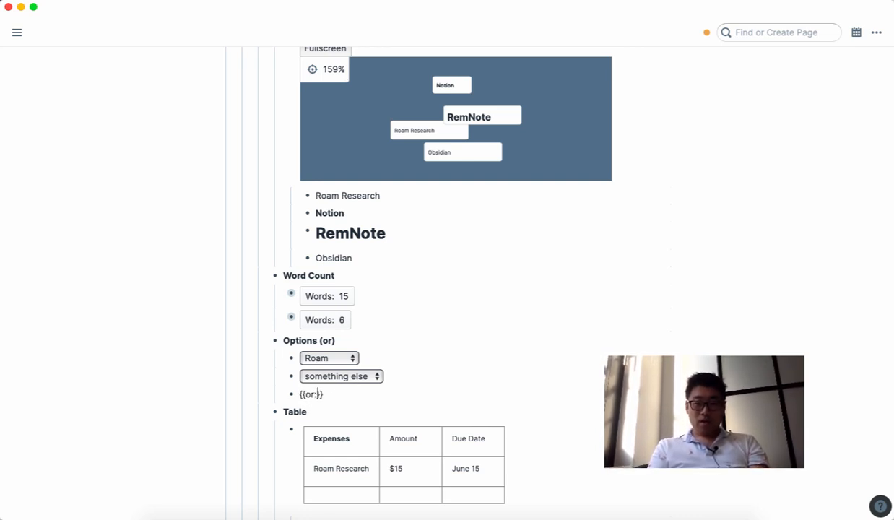
pyautogui.write(': ')
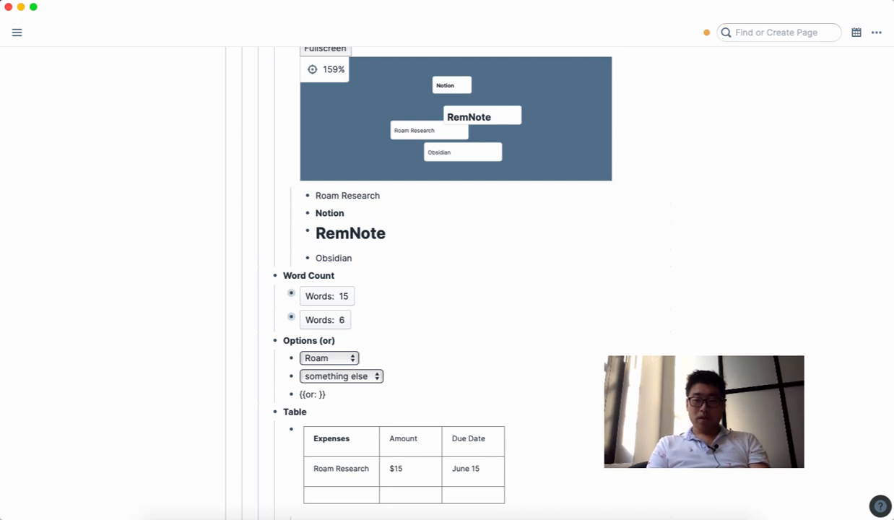
pyautogui.write('Option A')
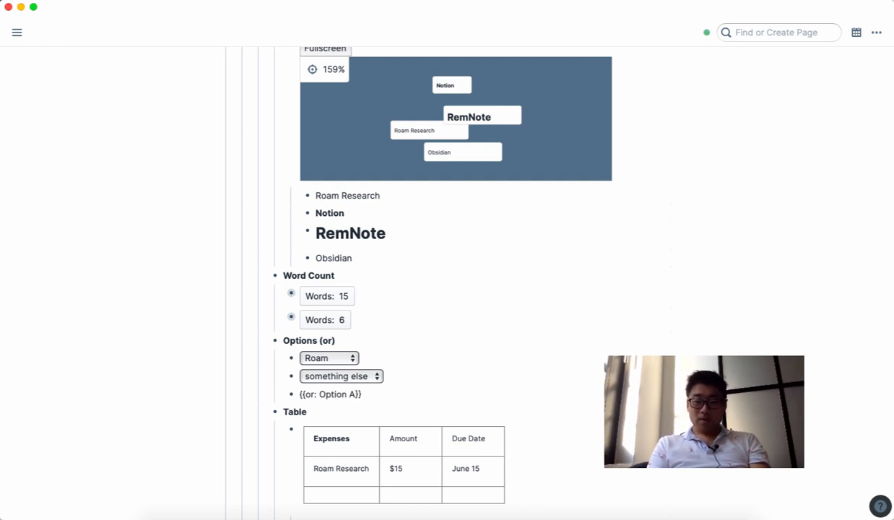
pyautogui.write(' | Option')
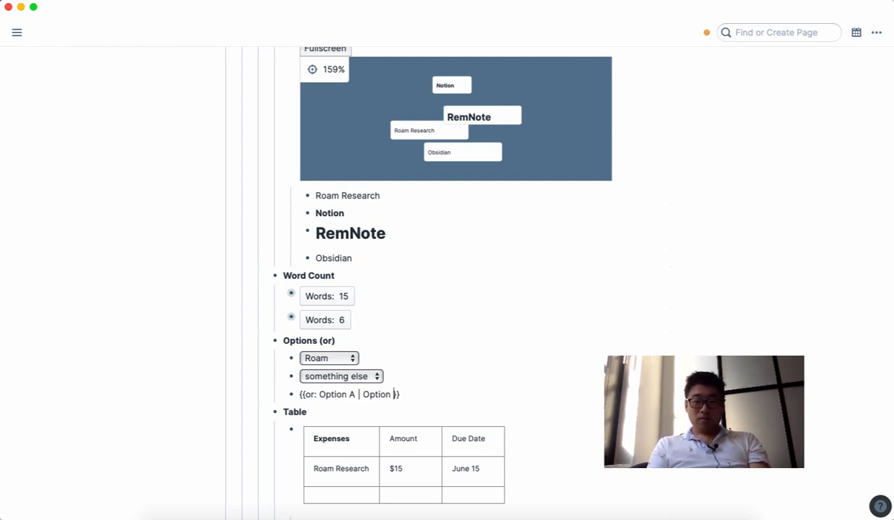
pyautogui.write(' B | Option C')
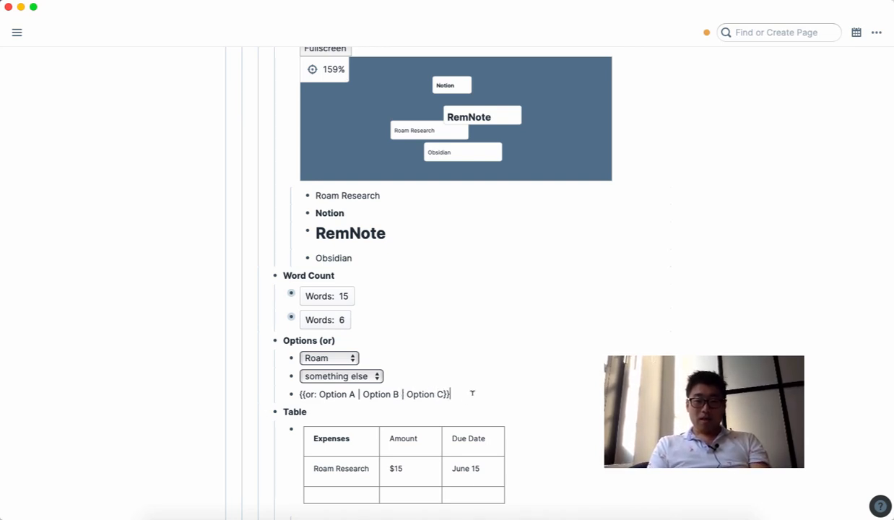
pyautogui.press('Return')
# Step: Try the new dropdown's choices and leave it set to Option B
pyautogui.click(350, 396)
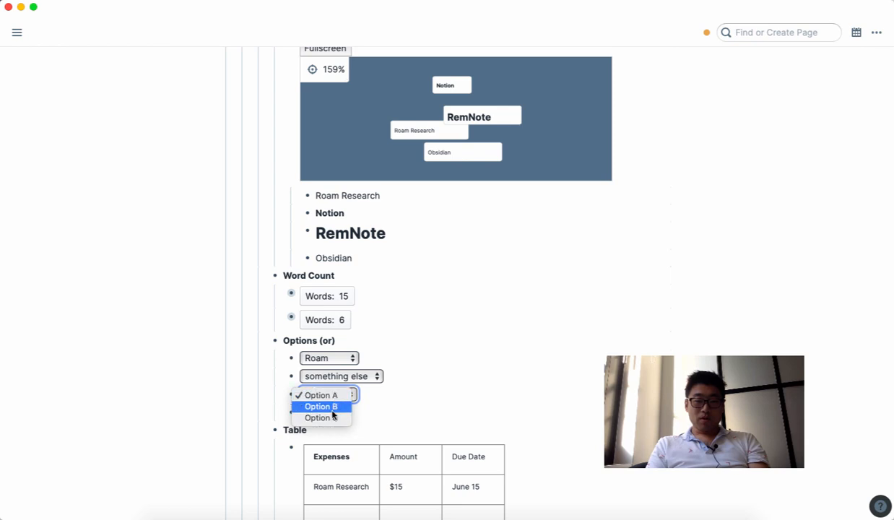
pyautogui.click(321, 406)
pyautogui.click(326, 395)
pyautogui.click(321, 418)
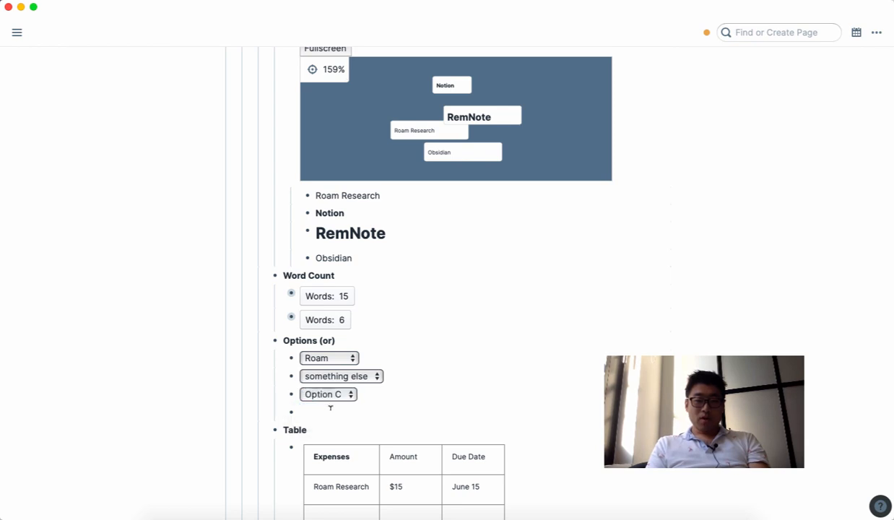
pyautogui.click(328, 394)
pyautogui.click(331, 407)
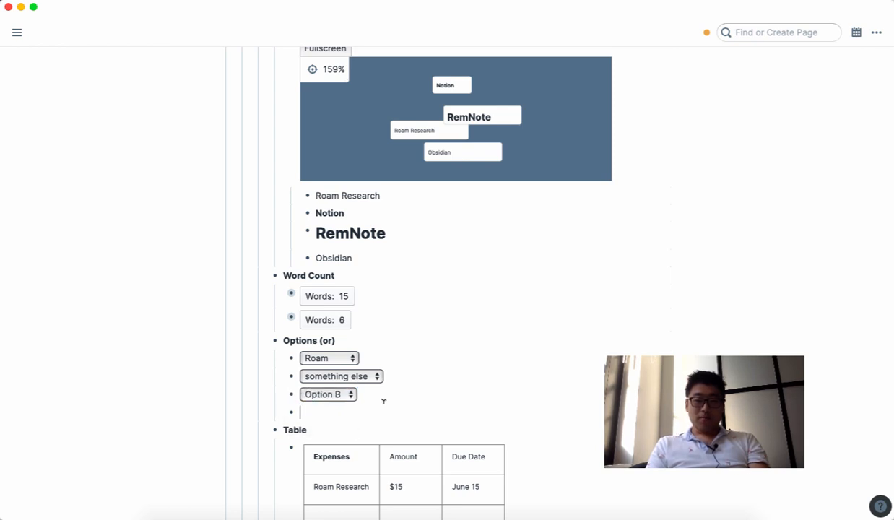
pyautogui.scroll(-5, 382, 400)
pyautogui.scroll(-1, 401, 419)
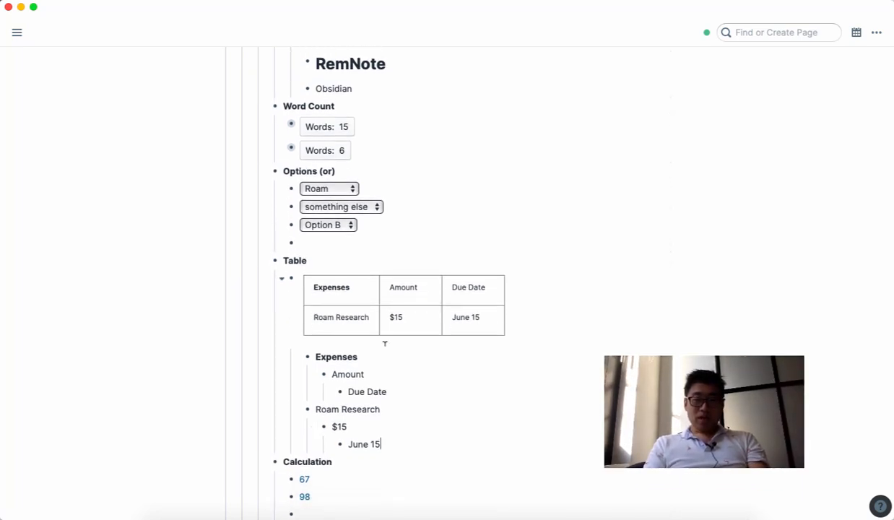
# Step: Add a top-level bullet after the first table and make it a {{table}} component
pyautogui.click(398, 437)
pyautogui.press('Return')
pyautogui.scroll(-2, 398, 438)
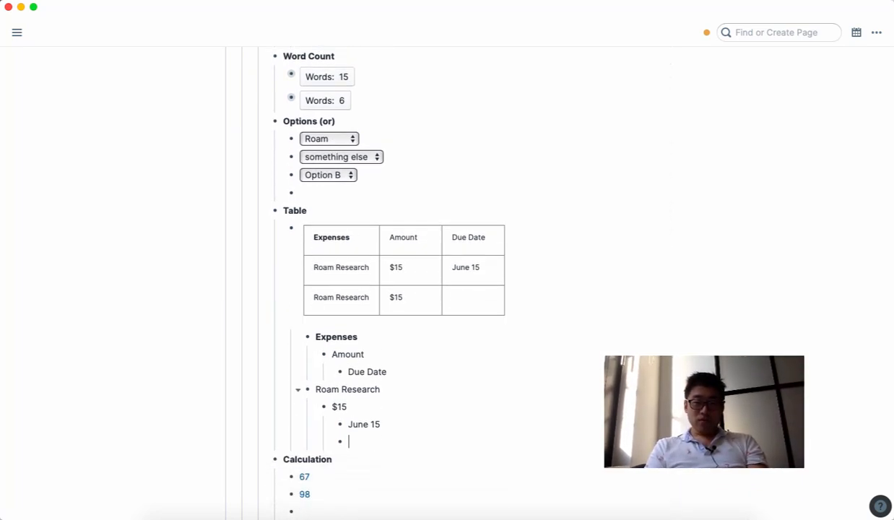
pyautogui.hotkey('shift', 'Tab')
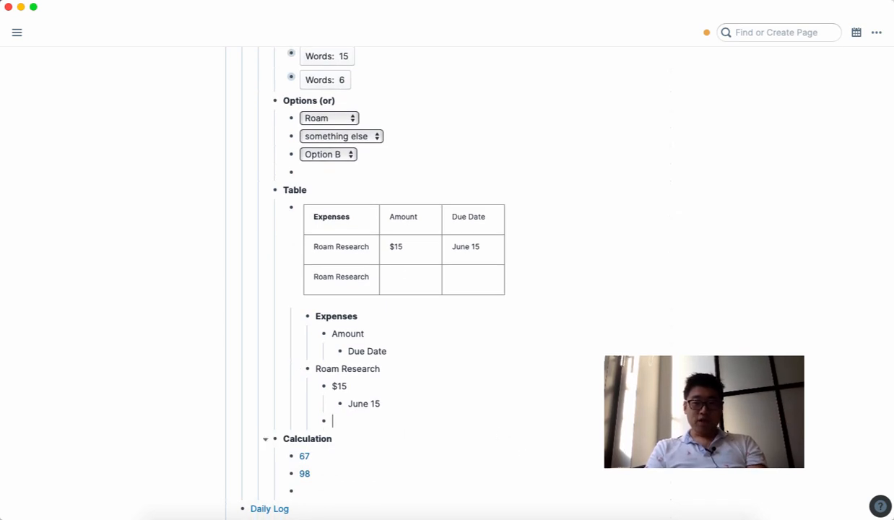
pyautogui.hotkey('shift', 'Tab')
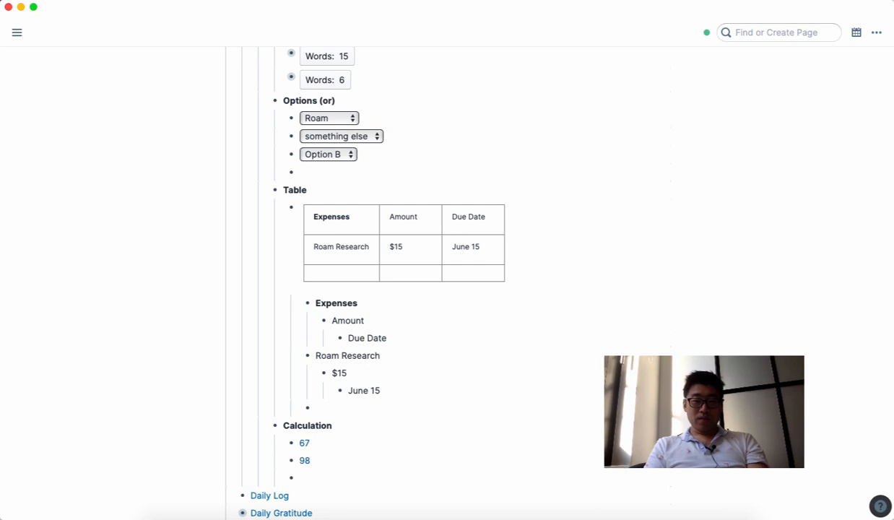
pyautogui.hotkey('shift', 'Tab')
pyautogui.write('{{table')
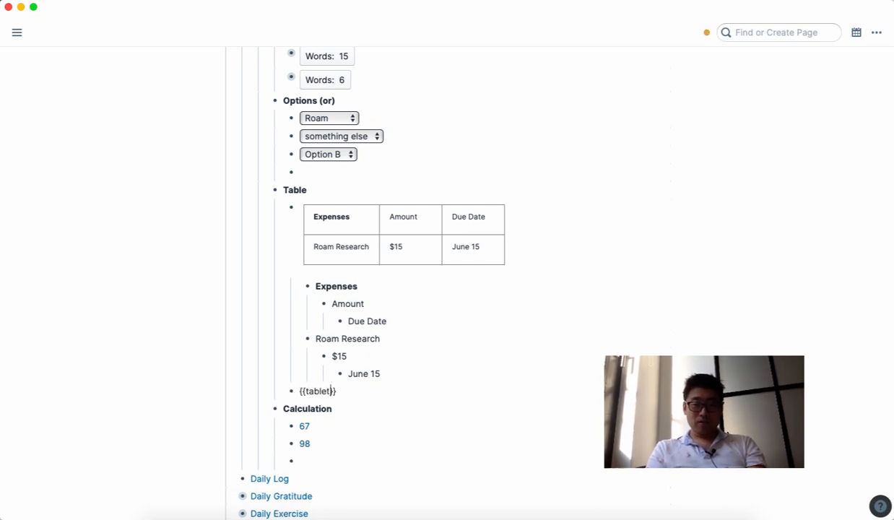
pyautogui.press('Return')
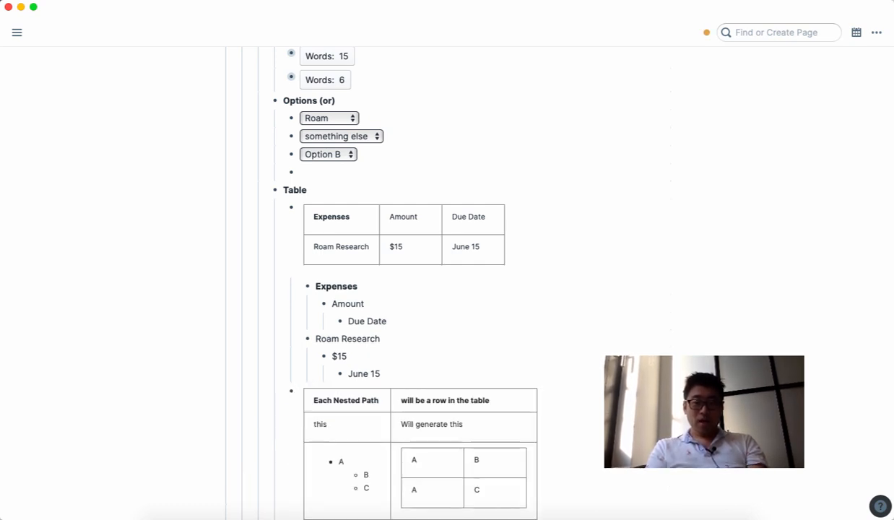
pyautogui.scroll(-3, 555, 303)
pyautogui.scroll(-1, 446, 403)
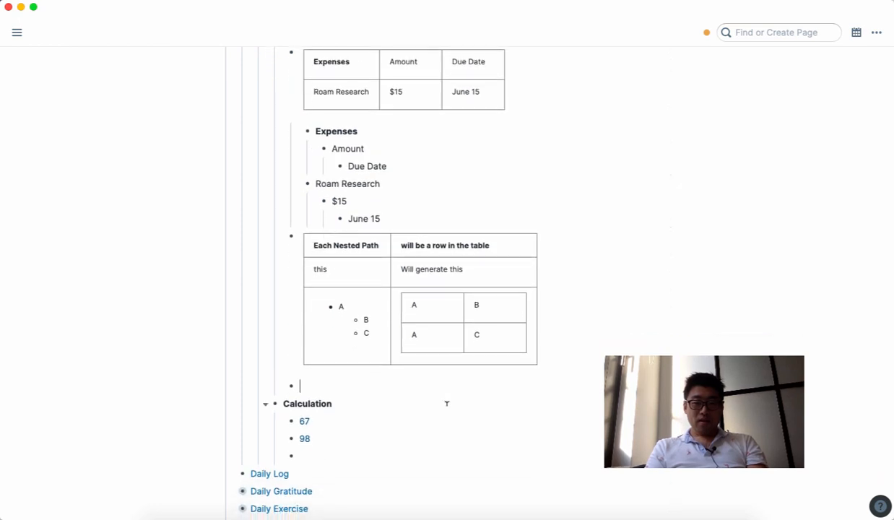
# Step: Nest the headers Expenses and Amount under the new table
pyautogui.press('Tab')
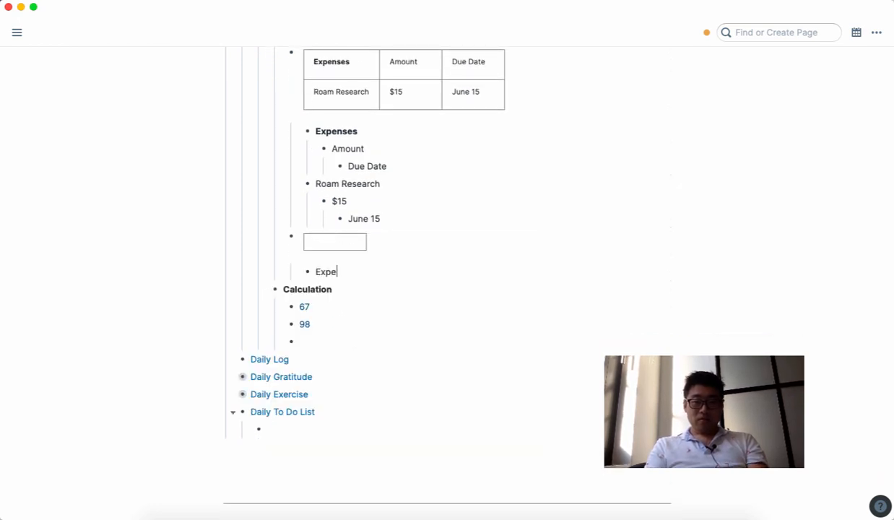
pyautogui.write('Expenses')
pyautogui.press('Return')
pyautogui.scroll(4, 566, 389)
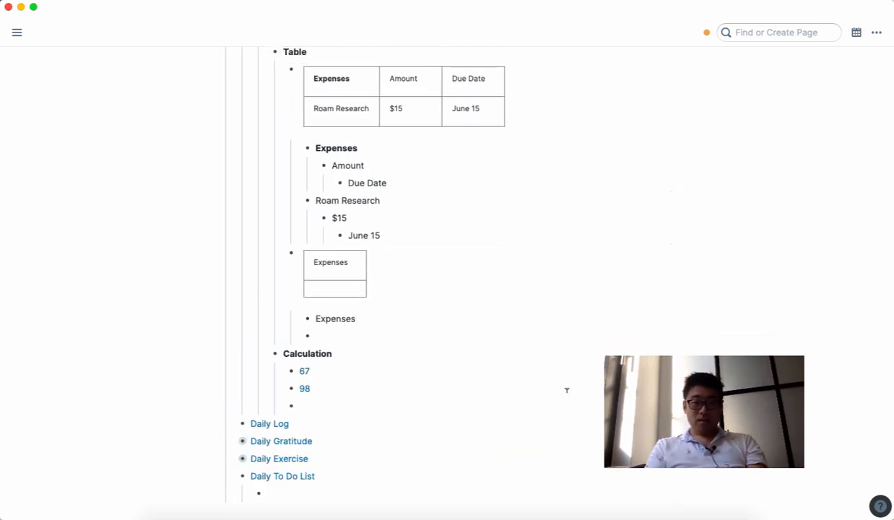
pyautogui.press('Tab')
pyautogui.write('Amount')
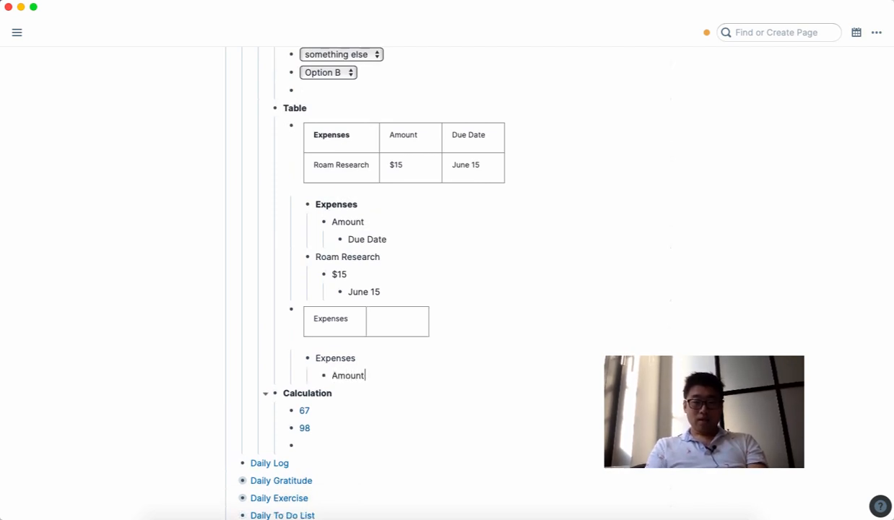
pyautogui.press('Return')
# Step: Continue the nested headers with Due Date and Something Else, then return to the Expenses level
pyautogui.press('Tab')
pyautogui.write('D')
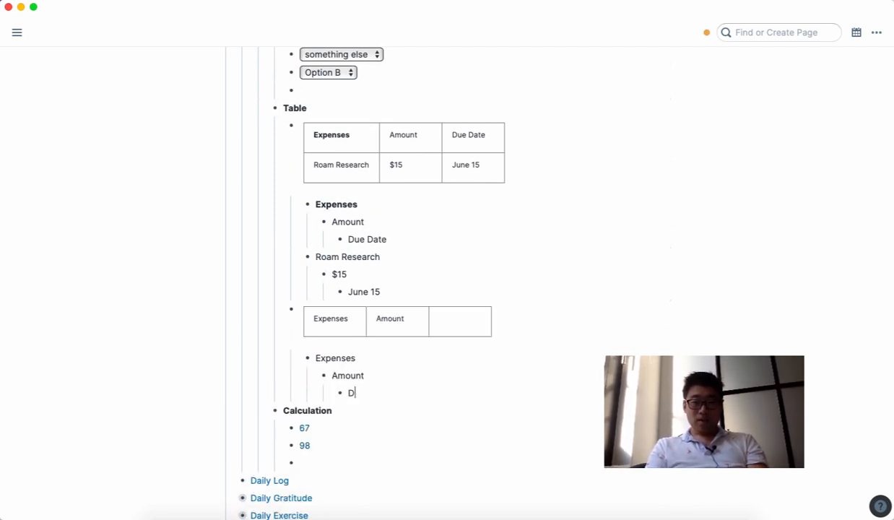
pyautogui.write('ue Date')
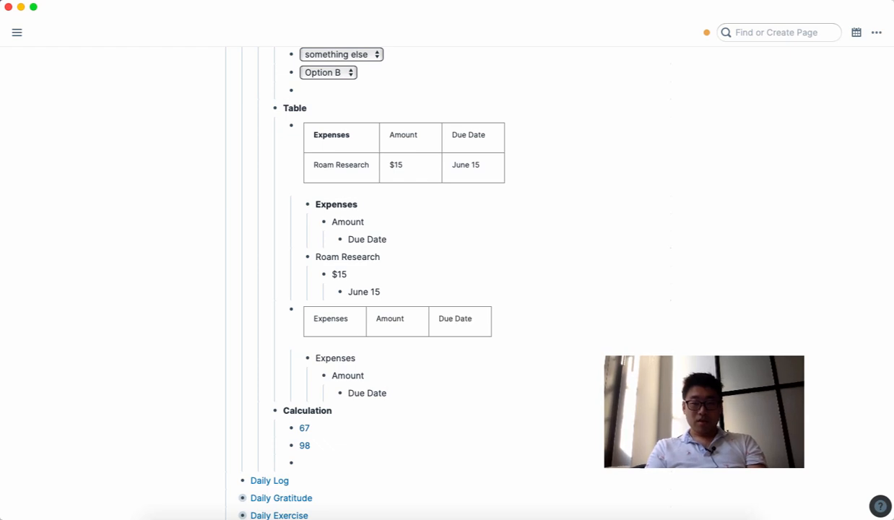
pyautogui.press('Return')
pyautogui.press('Tab')
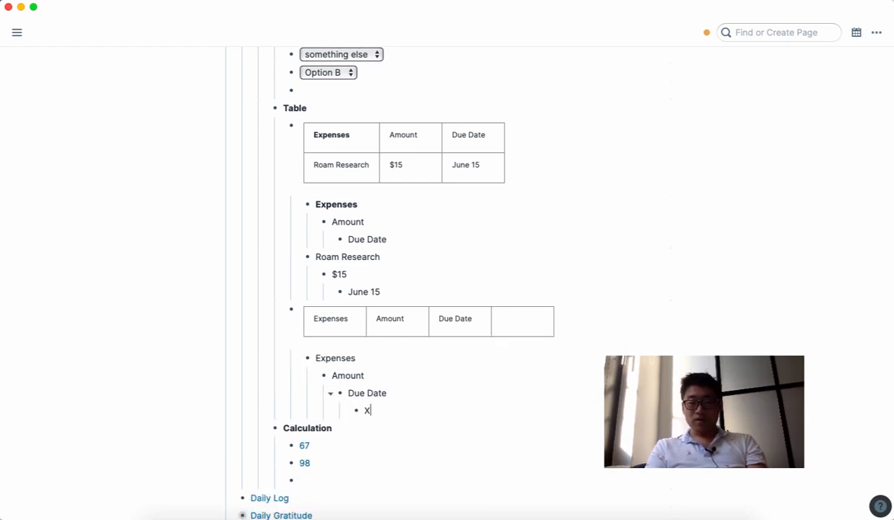
pyautogui.write('Some th')
pyautogui.press('BackSpace')
pyautogui.press('BackSpace')
pyautogui.press('BackSpace')
pyautogui.write('t')
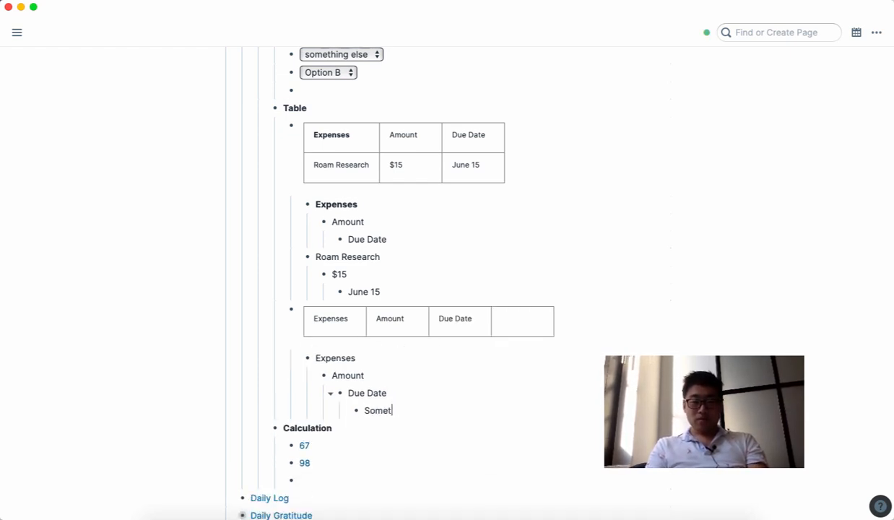
pyautogui.write('hing Else')
pyautogui.press('Return')
pyautogui.hotkey('shift', 'Tab')
pyautogui.hotkey('shift', 'Tab')
pyautogui.hotkey('shift', 'Tab')
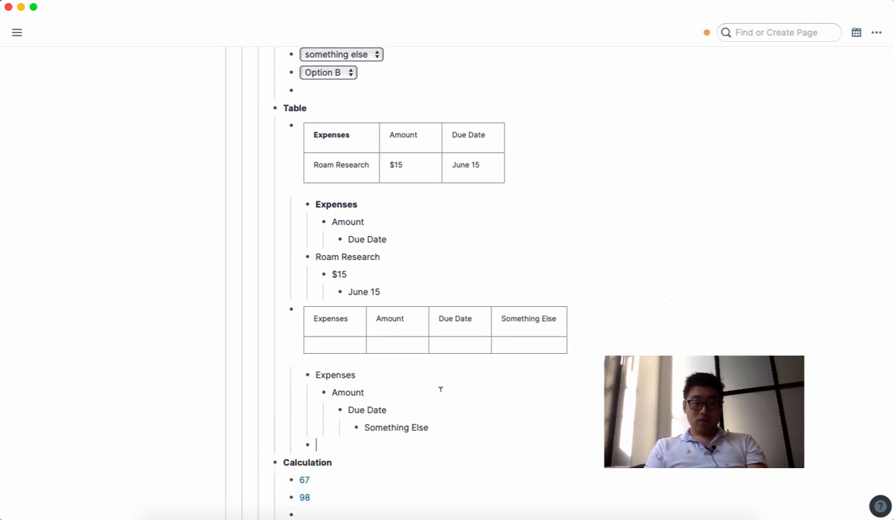
pyautogui.scroll(-1, 440, 389)
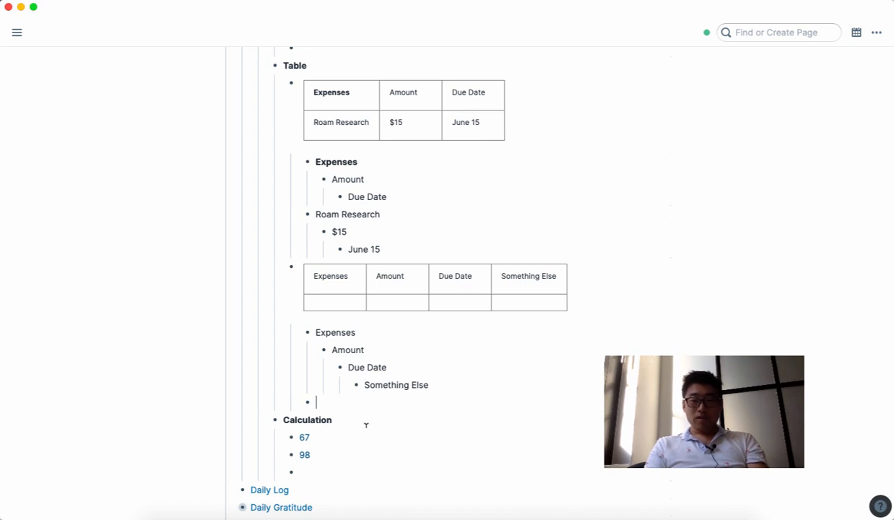
# Step: Enter the nested row Notion, $5, June 10, Cancel
pyautogui.write('Notion')
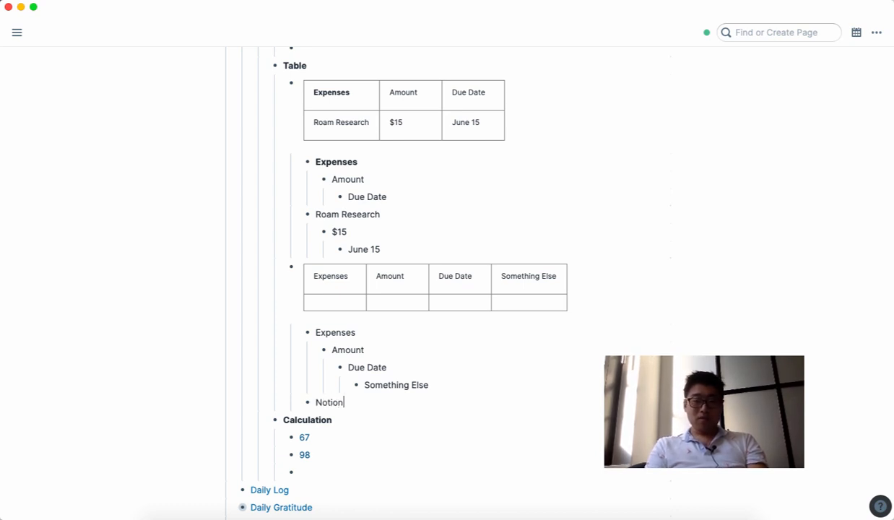
pyautogui.press('Return')
pyautogui.press('Tab')
pyautogui.write('$')
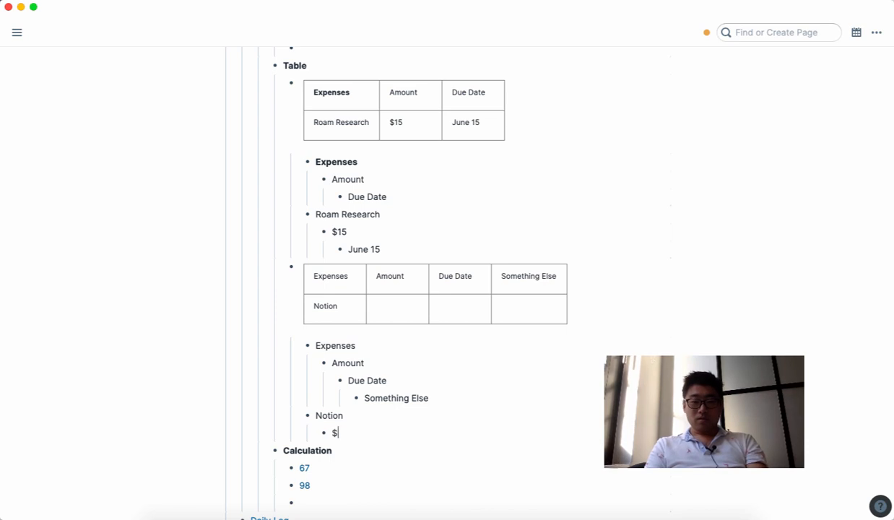
pyautogui.write('5')
pyautogui.press('Return')
pyautogui.press('Tab')
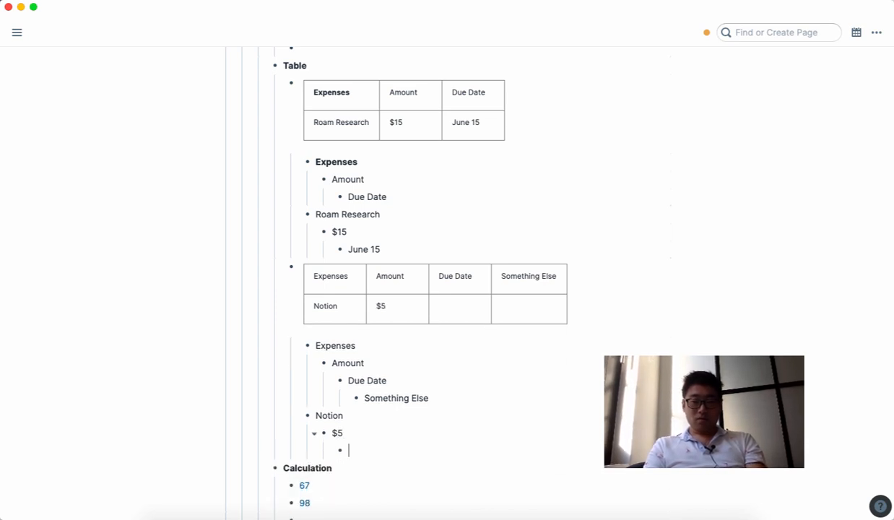
pyautogui.write('June 10')
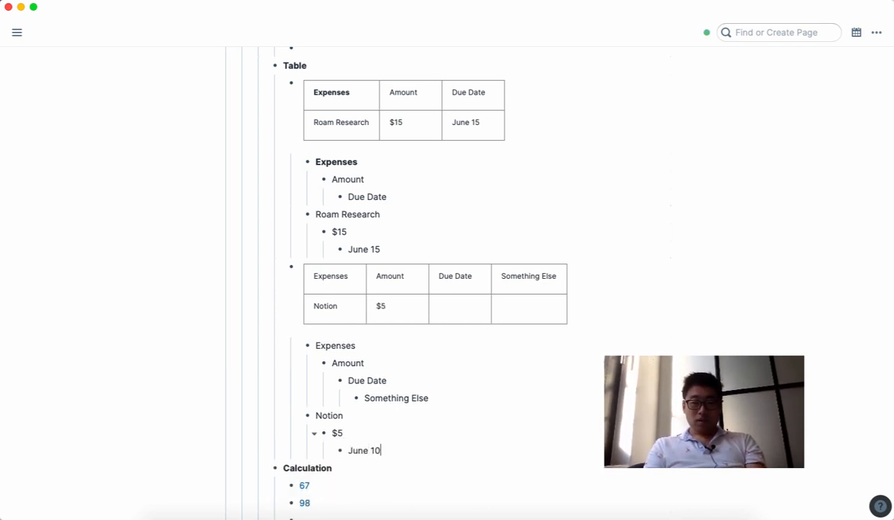
pyautogui.press('Return')
pyautogui.press('Tab')
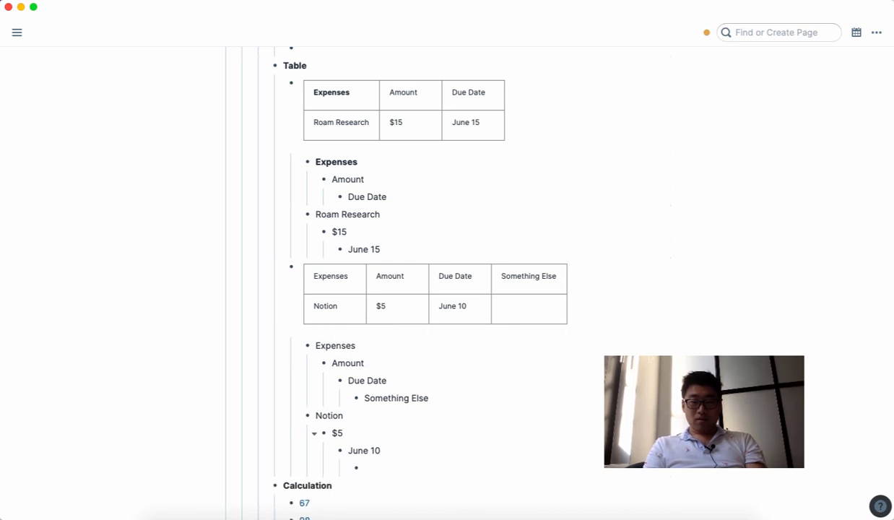
pyautogui.write('Cancel')
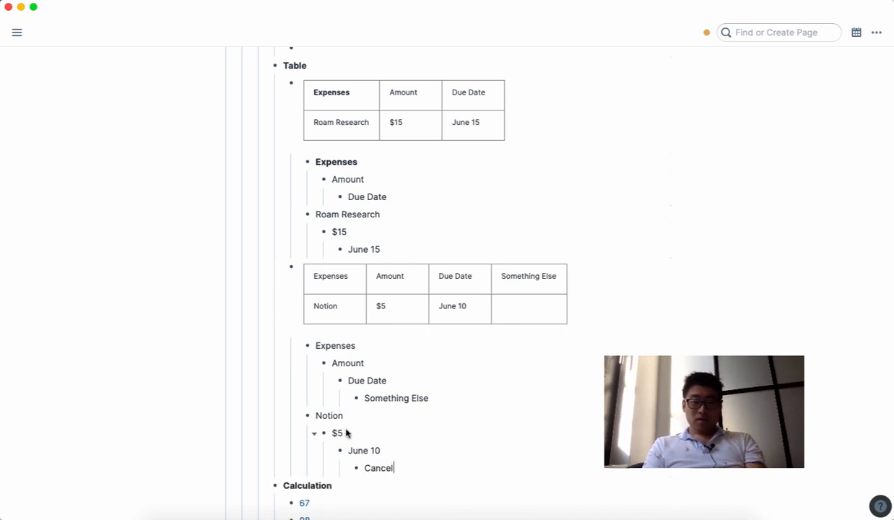
# Step: Rename the Something Else header to Comment
pyautogui.moveTo(443, 394); pyautogui.dragTo(371, 398)
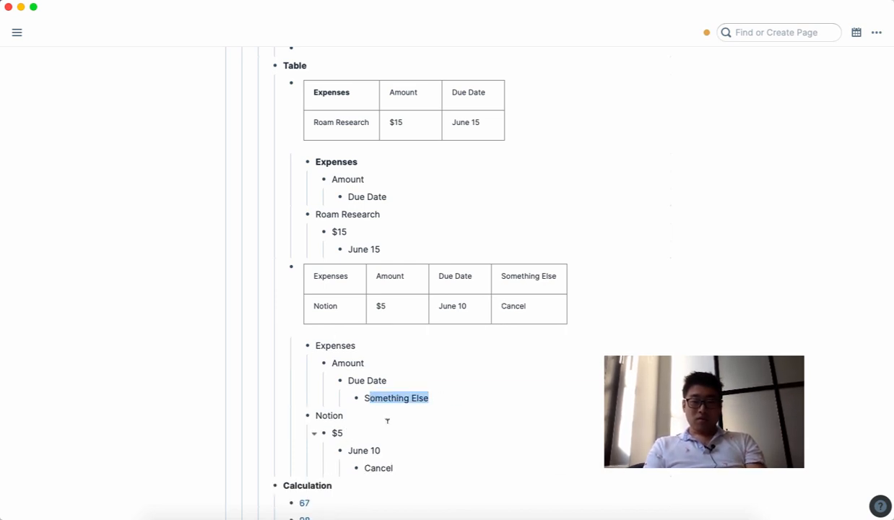
pyautogui.press('BackSpace')
pyautogui.press('BackSpace')
pyautogui.write('Commetn')
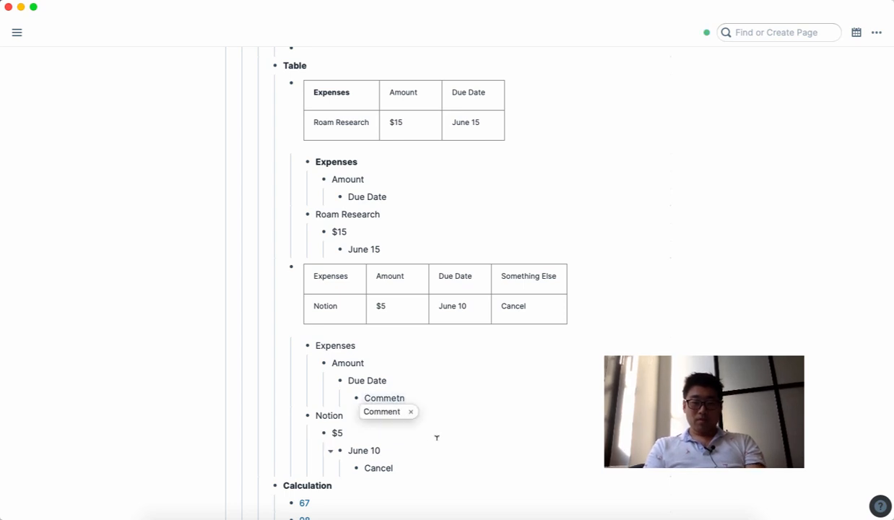
pyautogui.press('BackSpace')
pyautogui.press('BackSpace')
pyautogui.write('nt')
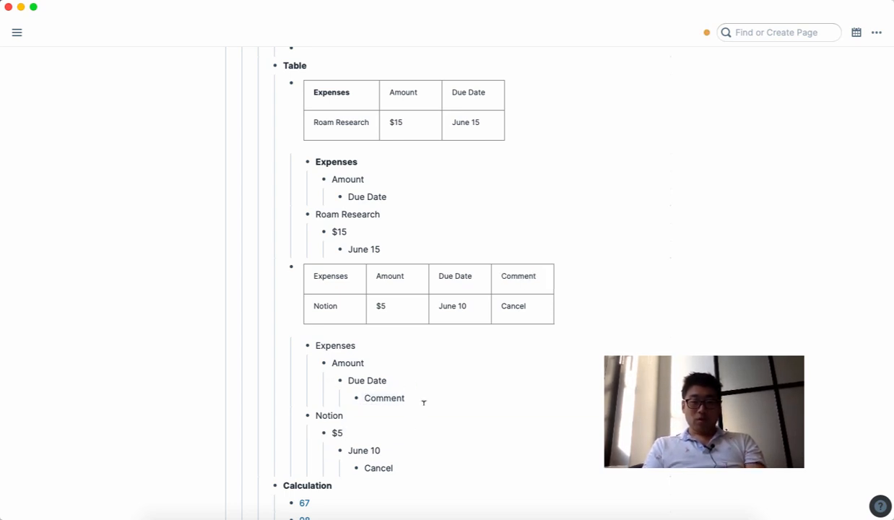
# Step: Make the Comment header bold
pyautogui.moveTo(423, 401); pyautogui.dragTo(302, 347)
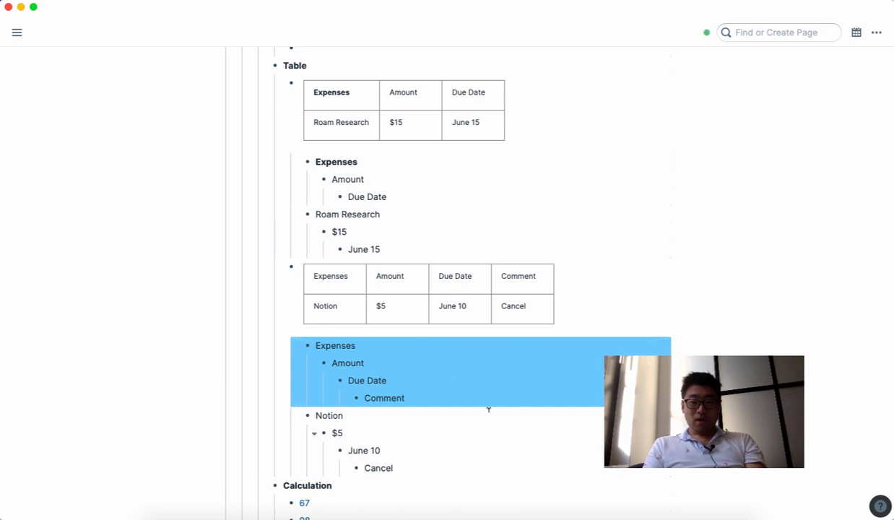
pyautogui.click(399, 397)
pyautogui.doubleClick(389, 398)
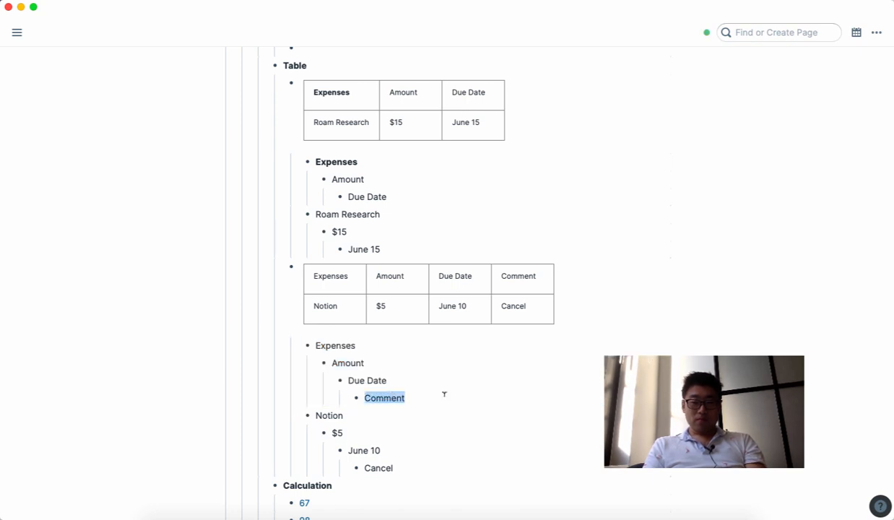
pyautogui.press('super+b')
pyautogui.press('Escape')
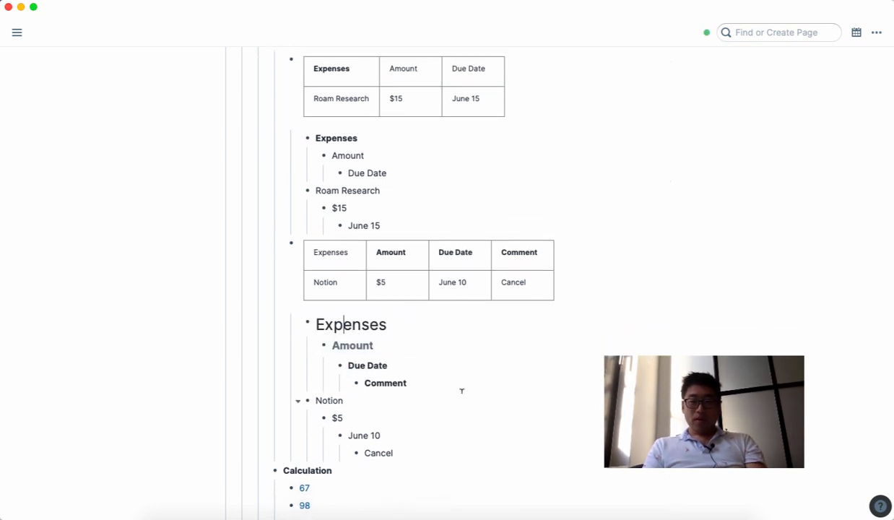
pyautogui.scroll(-2, 461, 391)
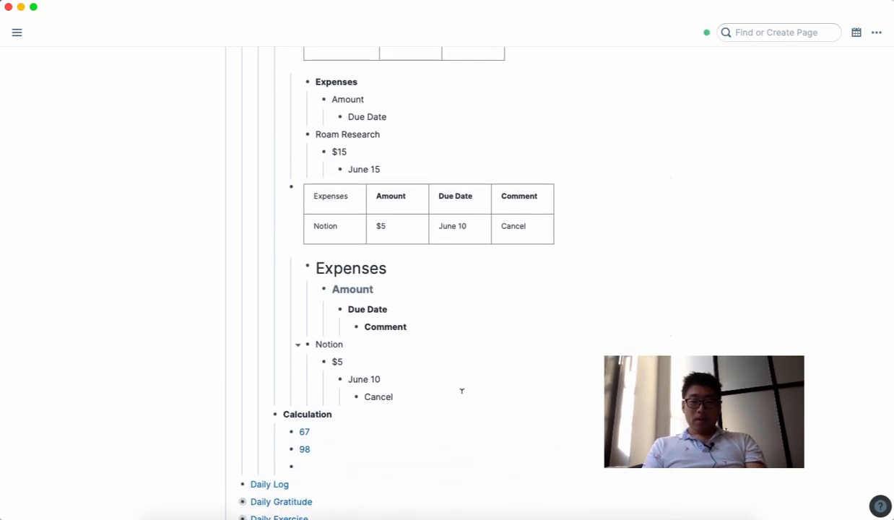
# Step: Check the formulas behind the existing 67 and 98 calculations
pyautogui.click(350, 414)
pyautogui.click(409, 434)
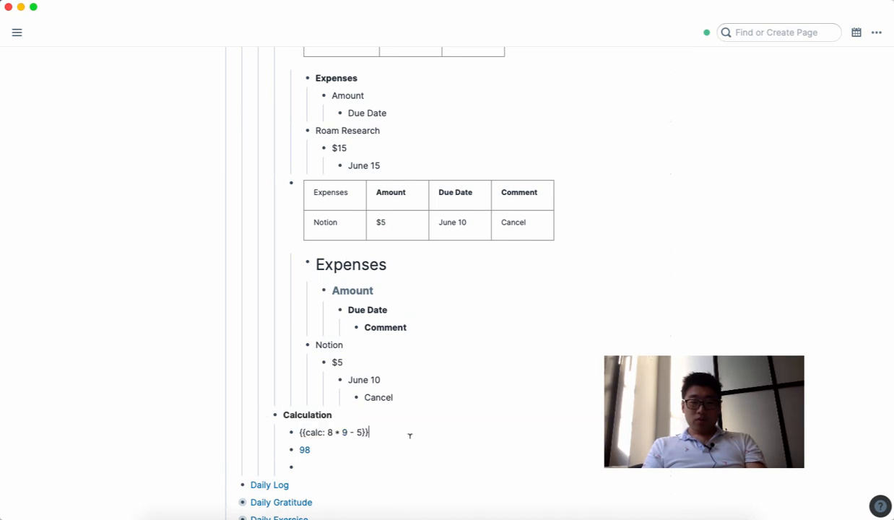
pyautogui.scroll(-2, 409, 435)
pyautogui.click(359, 378)
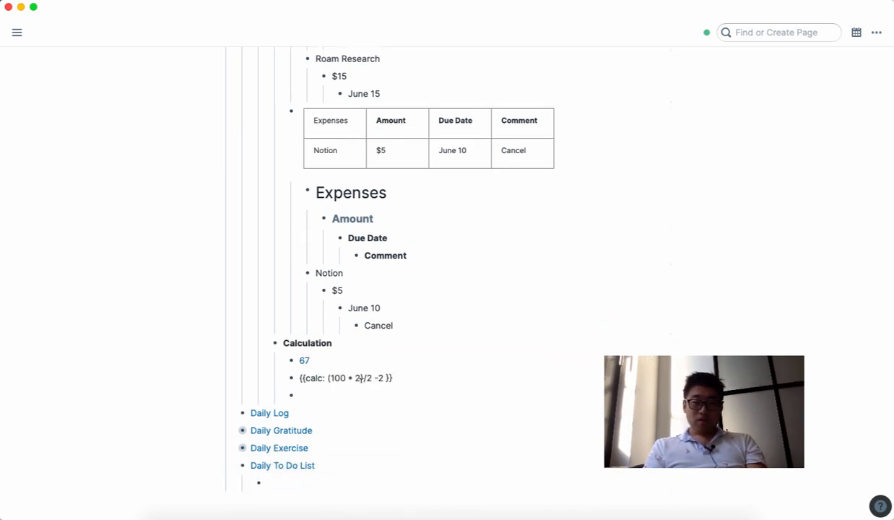
# Step: Add a calc block under Calculation computing 100+5, showing 105
pyautogui.click(343, 394)
pyautogui.write('{{')
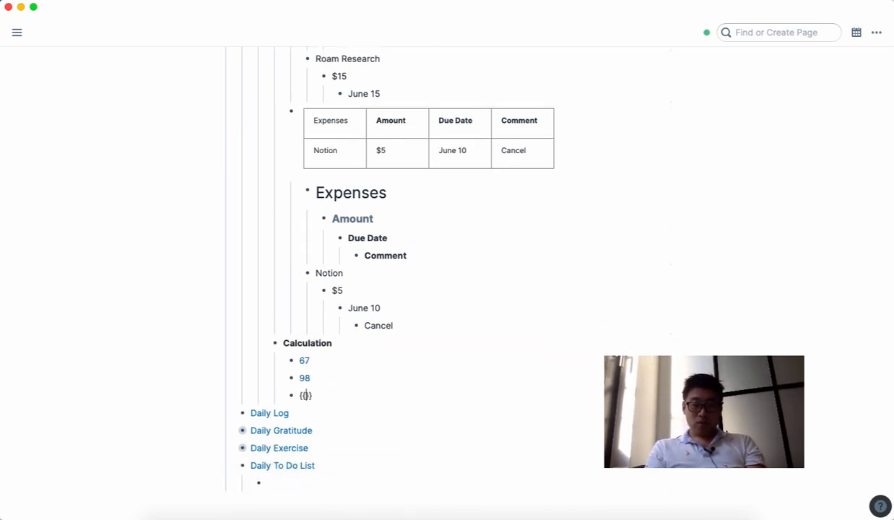
pyautogui.write('calc: ')
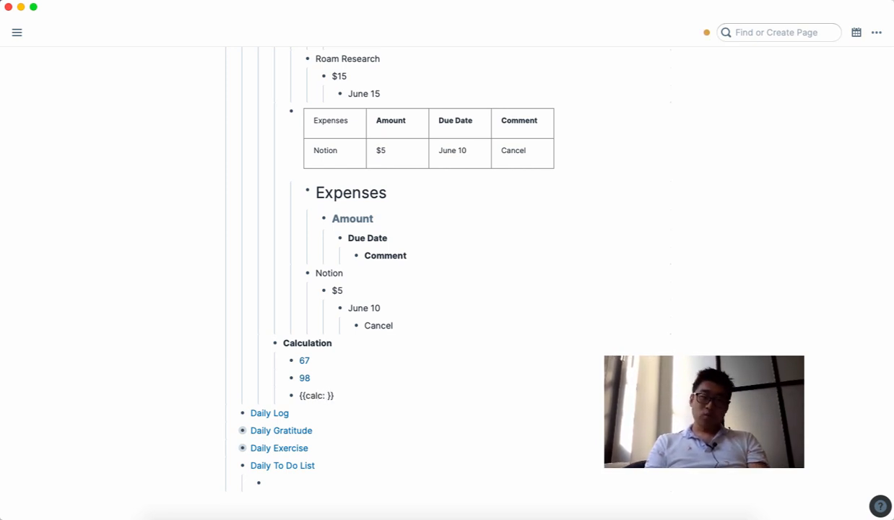
pyautogui.write('100+')
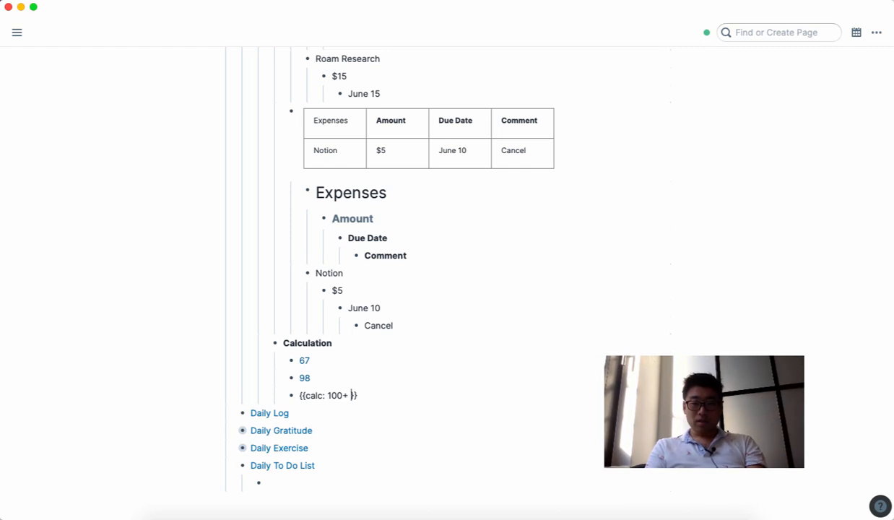
pyautogui.write('5')
pyautogui.press('Return')
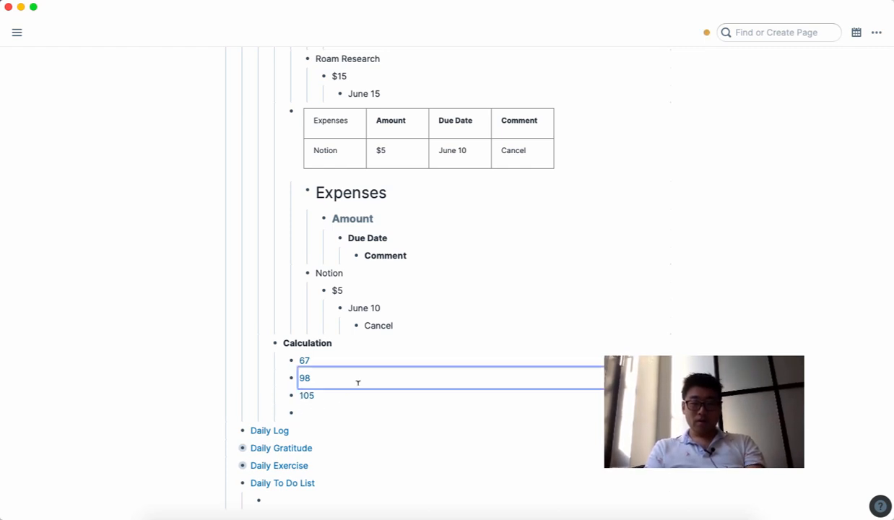
pyautogui.click(355, 380)
# Step: Edit the new calculation's formula to (100+5)*5 so it shows 525
pyautogui.click(350, 394)
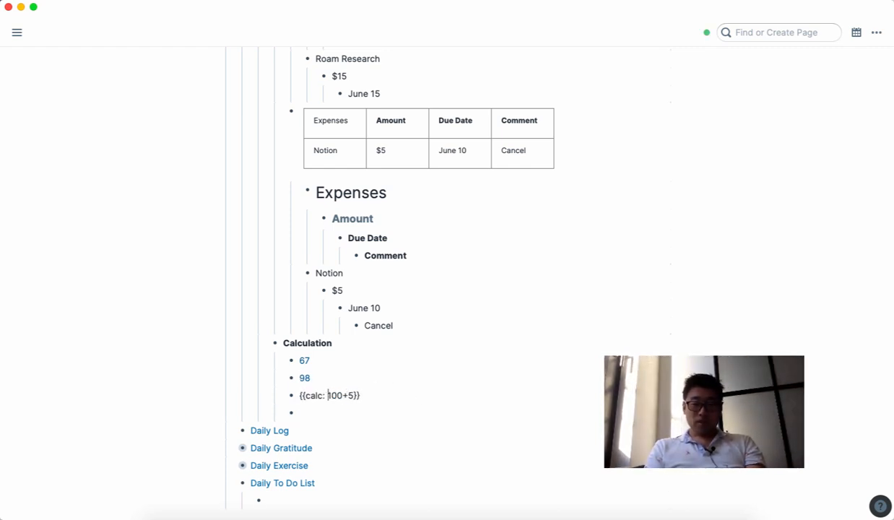
pyautogui.click(328, 395)
pyautogui.write('(')
pyautogui.press('Delete')
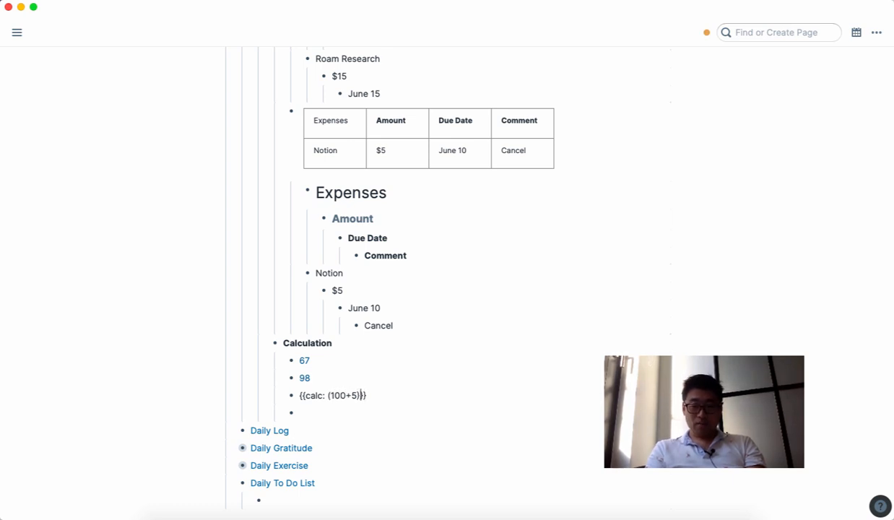
pyautogui.write('(')
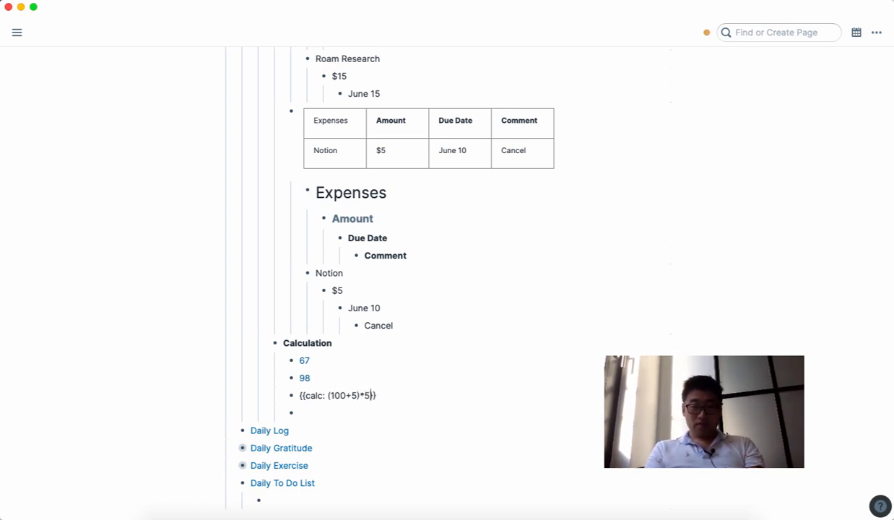
pyautogui.press('Down')
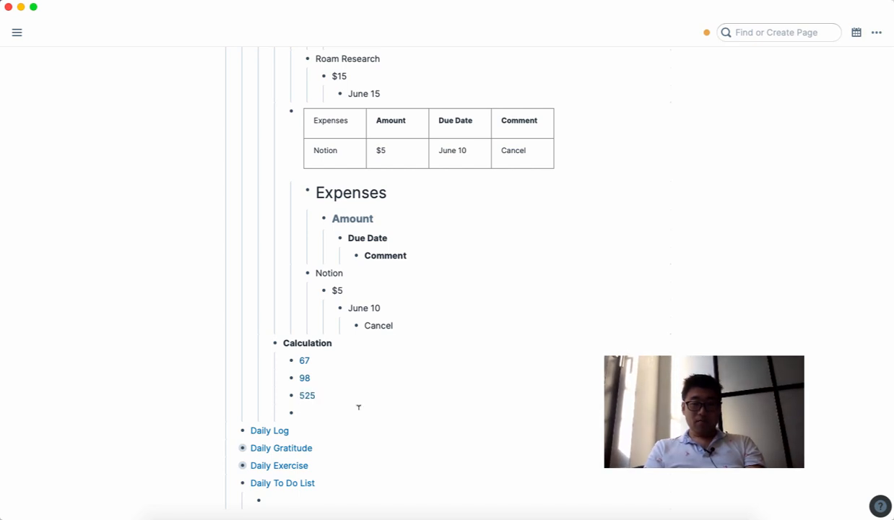
pyautogui.scroll(2, 432, 385)
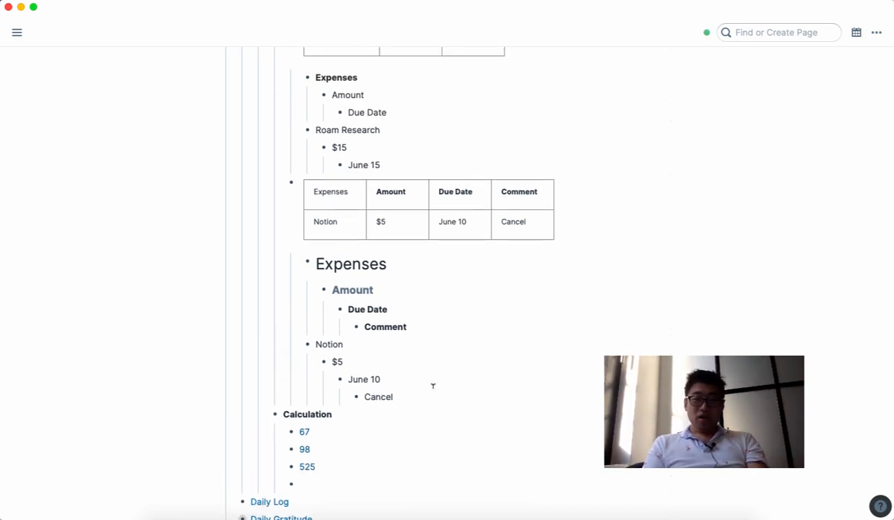
pyautogui.scroll(12, 432, 386)
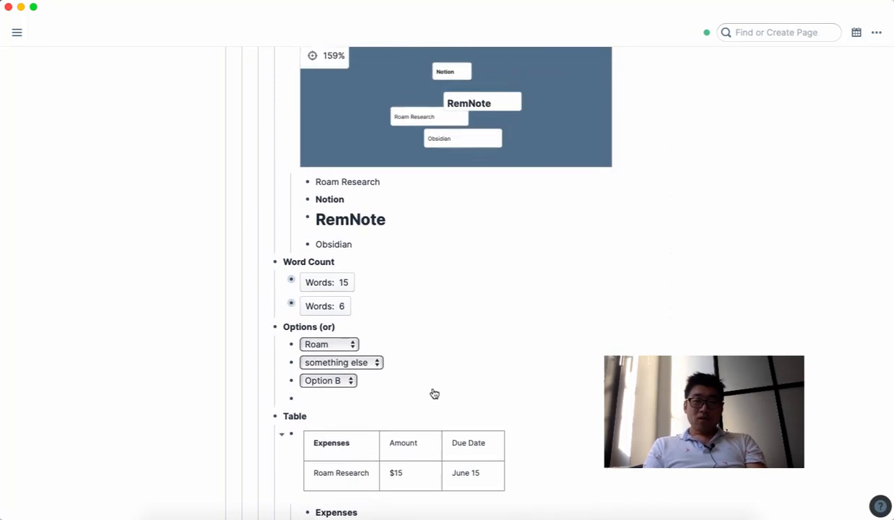
pyautogui.scroll(8, 434, 394)
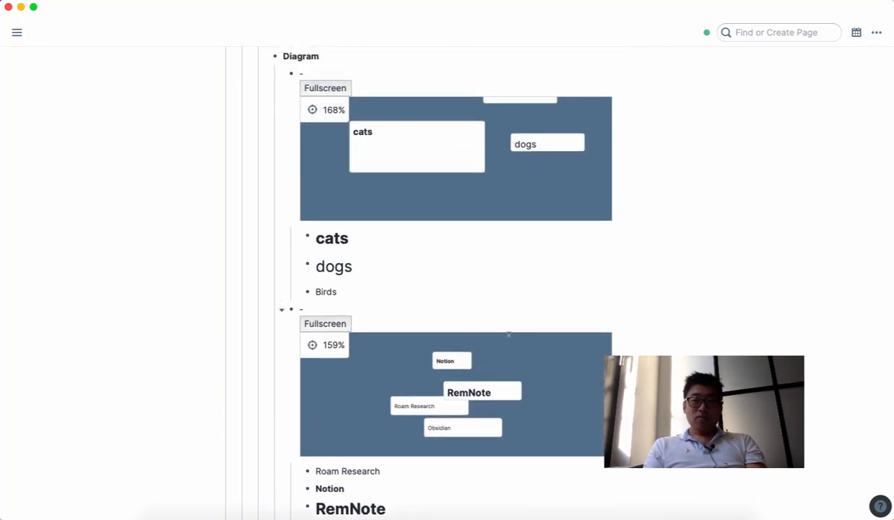
pyautogui.scroll(-1, 508, 333)
pyautogui.scroll(-6, 624, 313)
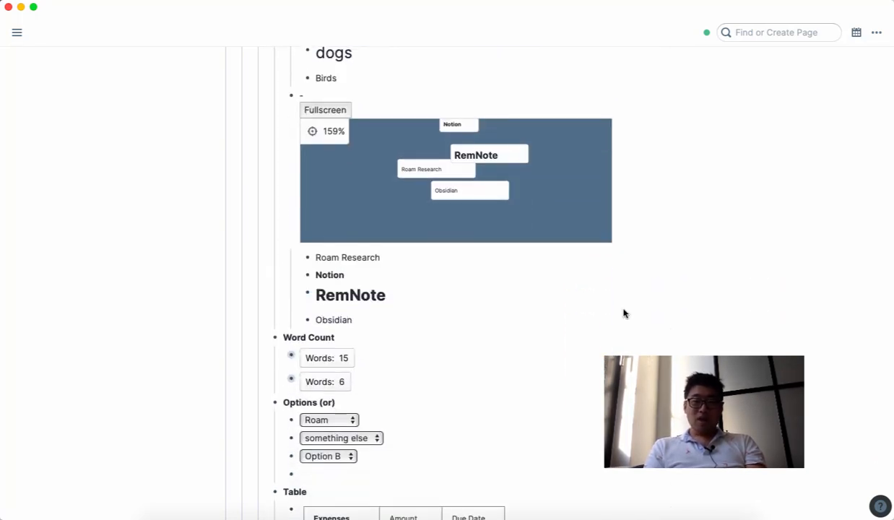